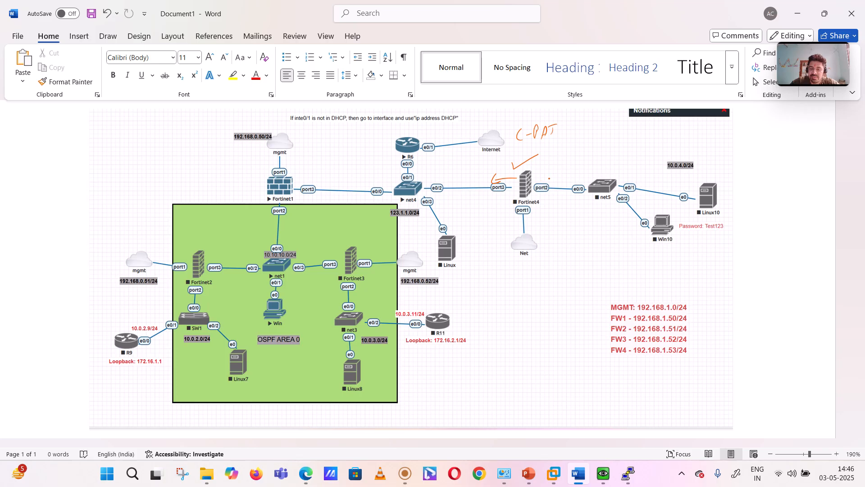
# - Annotate the 10.0.4.0/24 label with a box and a handwritten copy above it, and tick the Internet cloud
pyautogui.moveTo(660, 158)
pyautogui.mouseDown()
pyautogui.moveTo(701, 172)
pyautogui.moveTo(638, 146)
pyautogui.mouseUp()
pyautogui.click(651, 141)
pyautogui.moveTo(646, 140); pyautogui.dragTo(690, 147)
pyautogui.click(678, 144)
pyautogui.moveTo(696, 136); pyautogui.dragTo(710, 143)
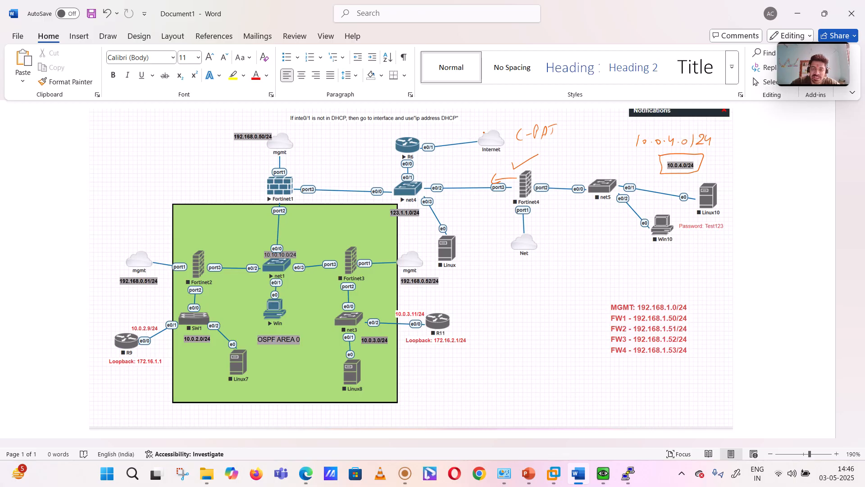
pyautogui.moveTo(484, 127); pyautogui.dragTo(501, 123)
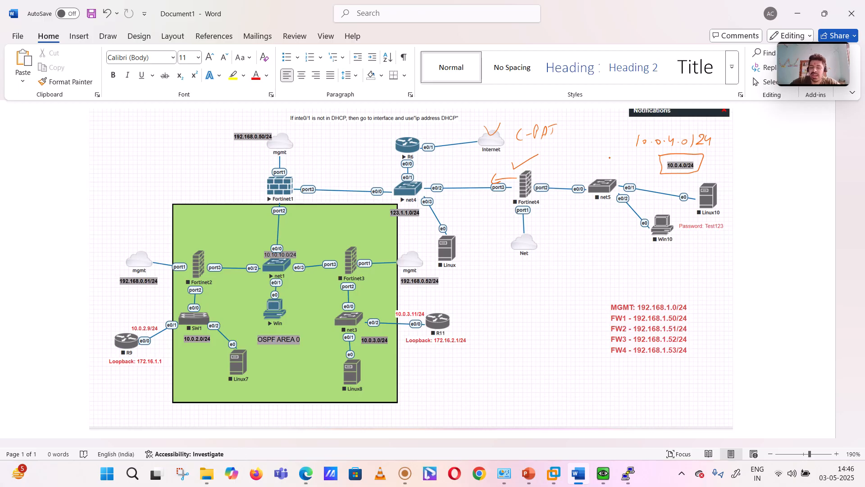
# - Handwrite an underlined "S-PAT" above net5 and circle the handwritten 10.0.4.0/24
pyautogui.moveTo(569, 142)
pyautogui.mouseDown()
pyautogui.moveTo(561, 155)
pyautogui.moveTo(599, 139)
pyautogui.mouseUp()
pyautogui.moveTo(563, 168); pyautogui.dragTo(597, 156)
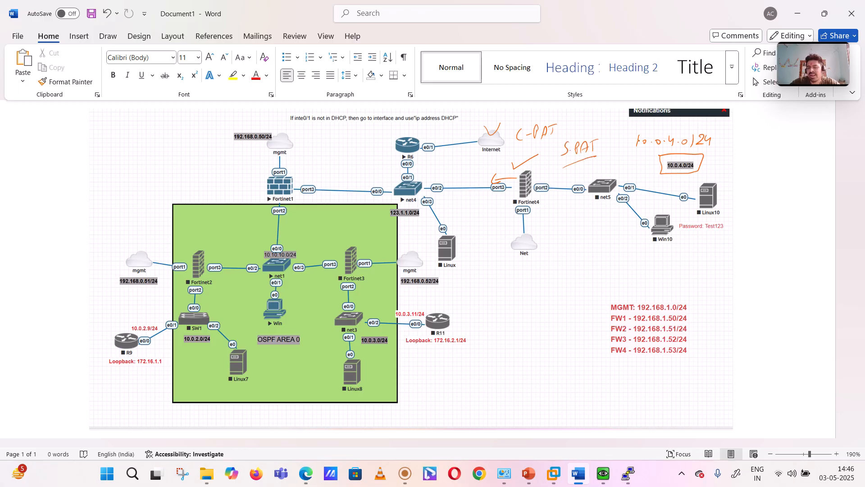
pyautogui.moveTo(633, 134)
pyautogui.mouseDown()
pyautogui.moveTo(663, 154)
pyautogui.moveTo(702, 149)
pyautogui.moveTo(654, 131)
pyautogui.moveTo(634, 135)
pyautogui.mouseUp()
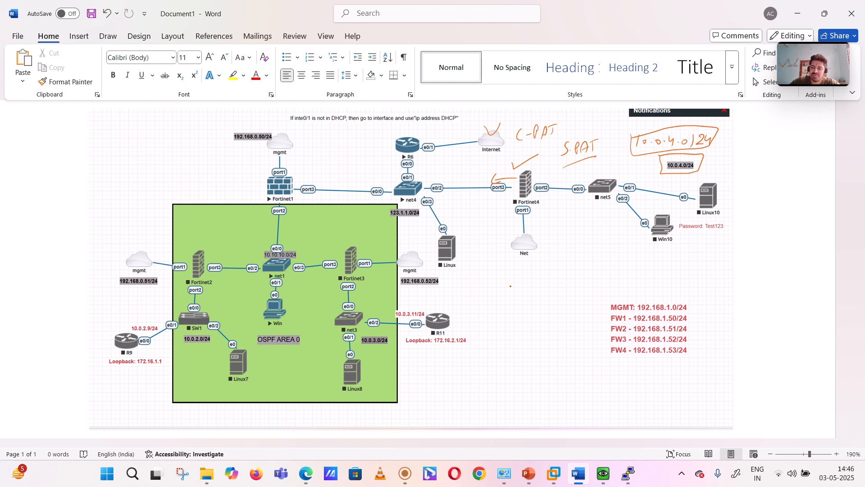
# - Handwrite "Per Policy PAT" below the Net cloud, with an underline and a trailing arrow
pyautogui.moveTo(496, 281)
pyautogui.mouseDown()
pyautogui.moveTo(504, 296)
pyautogui.moveTo(526, 283)
pyautogui.mouseUp()
pyautogui.moveTo(532, 279)
pyautogui.mouseDown()
pyautogui.moveTo(528, 293)
pyautogui.moveTo(546, 277)
pyautogui.moveTo(548, 295)
pyautogui.moveTo(563, 270)
pyautogui.moveTo(585, 276)
pyautogui.mouseUp()
pyautogui.moveTo(579, 266); pyautogui.dragTo(588, 260)
pyautogui.moveTo(543, 301); pyautogui.dragTo(587, 280)
pyautogui.click(601, 269)
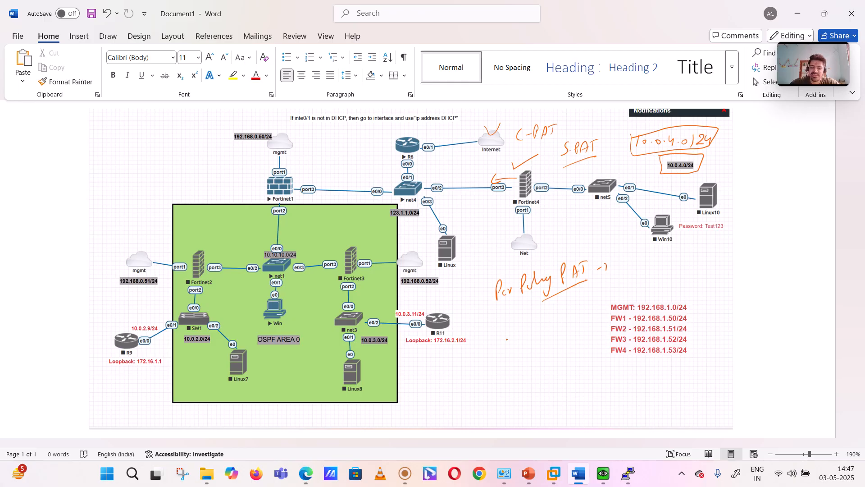
# - Handwrite "C-PAT" below the Per Policy PAT note and draw a box around Fortinet4
pyautogui.moveTo(495, 337)
pyautogui.mouseDown()
pyautogui.moveTo(491, 350)
pyautogui.moveTo(506, 332)
pyautogui.mouseUp()
pyautogui.moveTo(511, 330)
pyautogui.mouseDown()
pyautogui.moveTo(509, 341)
pyautogui.moveTo(517, 336)
pyautogui.mouseUp()
pyautogui.moveTo(514, 326)
pyautogui.mouseDown()
pyautogui.moveTo(522, 321)
pyautogui.moveTo(501, 354)
pyautogui.mouseUp()
pyautogui.click(526, 301)
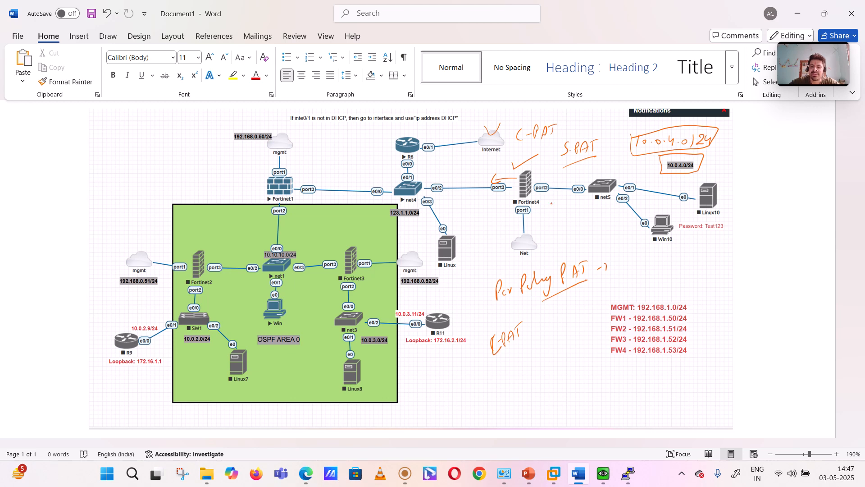
pyautogui.moveTo(511, 215)
pyautogui.mouseDown()
pyautogui.moveTo(523, 217)
pyautogui.moveTo(541, 194)
pyautogui.moveTo(513, 176)
pyautogui.moveTo(512, 215)
pyautogui.mouseUp()
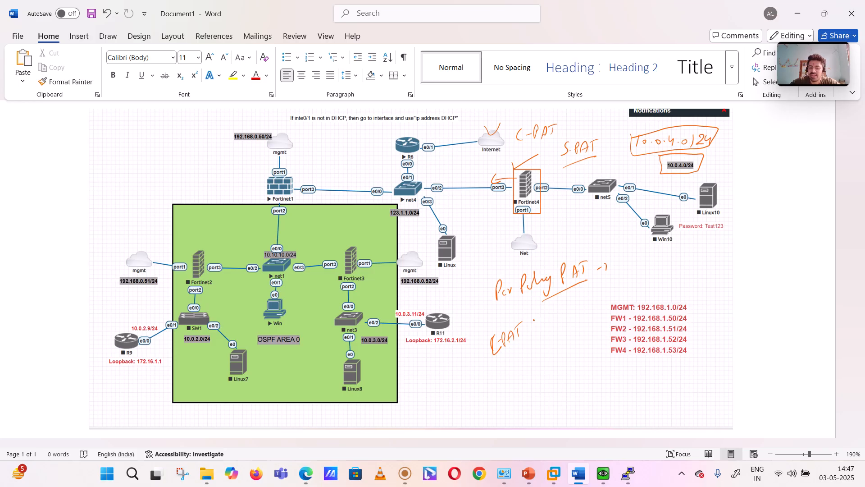
# - Handwrite "Per-Policy PAT" beside the lower C-PAT note as a comparison, underlined and ticked
pyautogui.moveTo(534, 320)
pyautogui.mouseDown()
pyautogui.moveTo(540, 332)
pyautogui.moveTo(559, 311)
pyautogui.moveTo(591, 305)
pyautogui.moveTo(595, 289)
pyautogui.mouseUp()
pyautogui.moveTo(596, 300)
pyautogui.mouseDown()
pyautogui.moveTo(603, 292)
pyautogui.moveTo(601, 312)
pyautogui.moveTo(619, 278)
pyautogui.moveTo(636, 281)
pyautogui.mouseUp()
pyautogui.moveTo(580, 324); pyautogui.dragTo(655, 271)
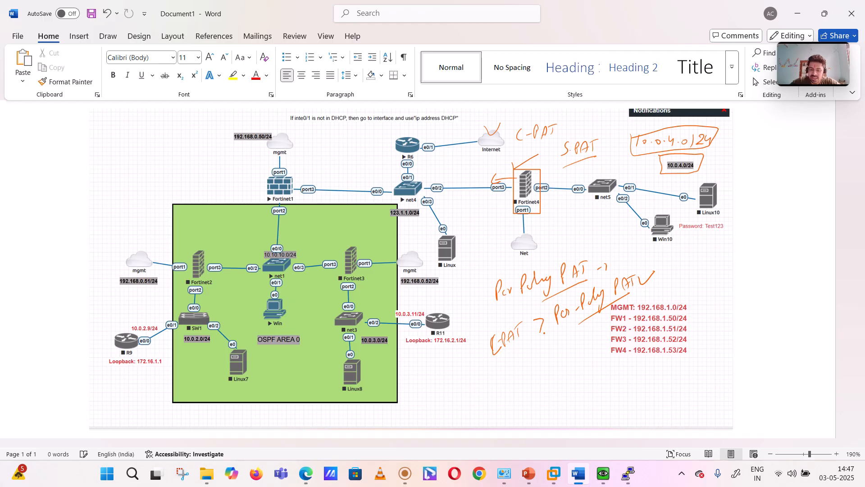
# - Underline the lower C-PAT note with "Activated" written beneath it, and cross out the tick beside Per-Policy PAT
pyautogui.moveTo(501, 363); pyautogui.dragTo(526, 346)
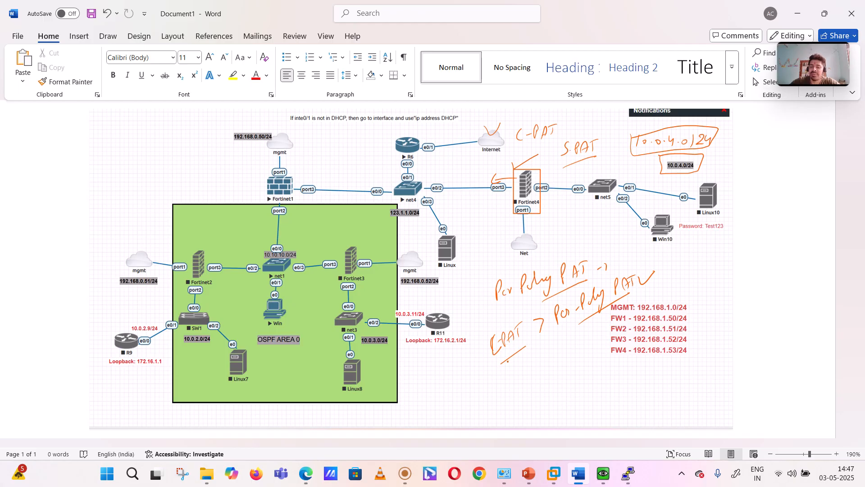
pyautogui.moveTo(507, 382)
pyautogui.mouseDown()
pyautogui.moveTo(518, 358)
pyautogui.moveTo(530, 366)
pyautogui.moveTo(549, 345)
pyautogui.mouseUp()
pyautogui.moveTo(637, 275); pyautogui.dragTo(661, 284)
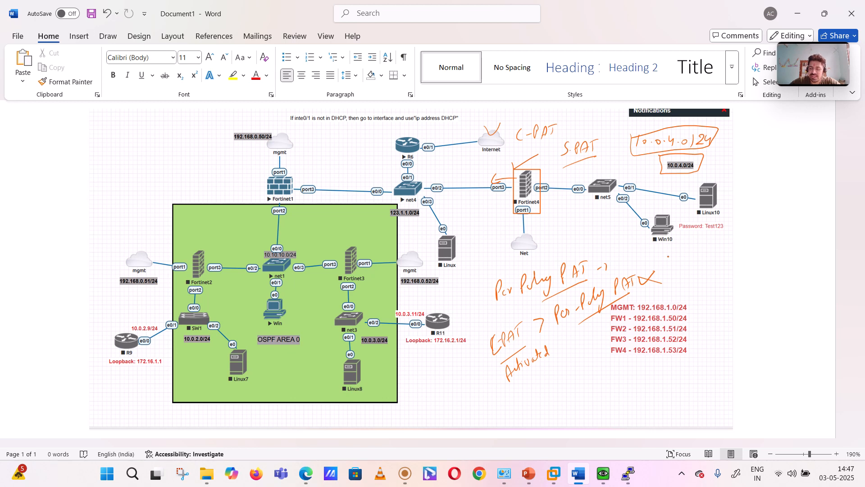
# - Handwrite an underlined "ip pool" heading with an arrow below it, and draw a brace beside the management address list
pyautogui.moveTo(693, 250)
pyautogui.mouseDown()
pyautogui.moveTo(691, 263)
pyautogui.moveTo(704, 267)
pyautogui.moveTo(709, 258)
pyautogui.mouseUp()
pyautogui.moveTo(716, 251); pyautogui.dragTo(727, 259)
pyautogui.moveTo(732, 247); pyautogui.dragTo(734, 260)
pyautogui.moveTo(688, 275)
pyautogui.mouseDown()
pyautogui.moveTo(735, 262)
pyautogui.moveTo(702, 355)
pyautogui.mouseUp()
pyautogui.click(694, 291)
pyautogui.click(705, 351)
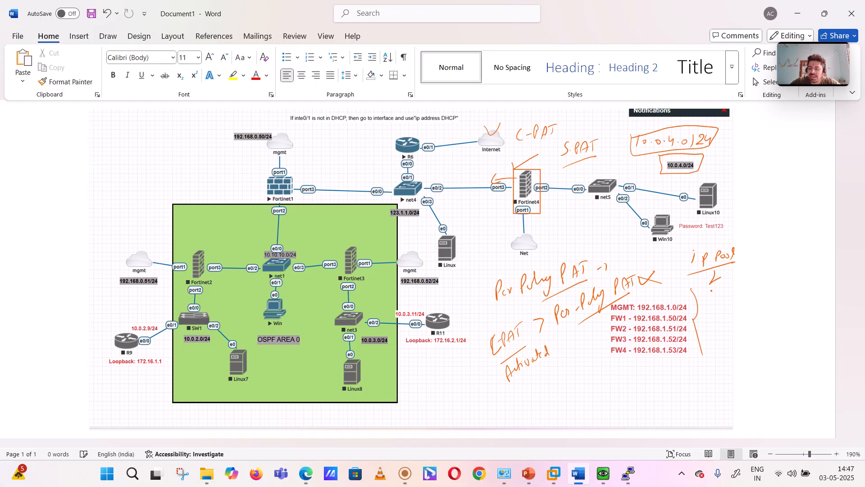
# - Handwrite the subnet 123.1.1.0/24 under the ip pool heading
pyautogui.moveTo(711, 290)
pyautogui.mouseDown()
pyautogui.moveTo(722, 311)
pyautogui.moveTo(735, 308)
pyautogui.mouseUp()
pyautogui.click(730, 295)
pyautogui.moveTo(734, 293)
pyautogui.mouseDown()
pyautogui.moveTo(737, 306)
pyautogui.moveTo(768, 299)
pyautogui.mouseUp()
pyautogui.click(744, 297)
pyautogui.click(756, 294)
pyautogui.click(765, 297)
pyautogui.moveTo(779, 278)
pyautogui.mouseDown()
pyautogui.moveTo(775, 301)
pyautogui.moveTo(799, 292)
pyautogui.moveTo(772, 293)
pyautogui.mouseUp()
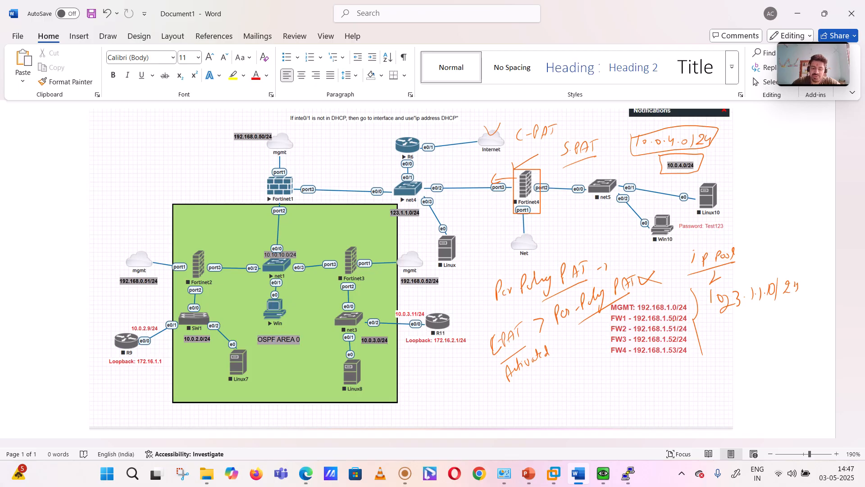
pyautogui.moveTo(405, 476)
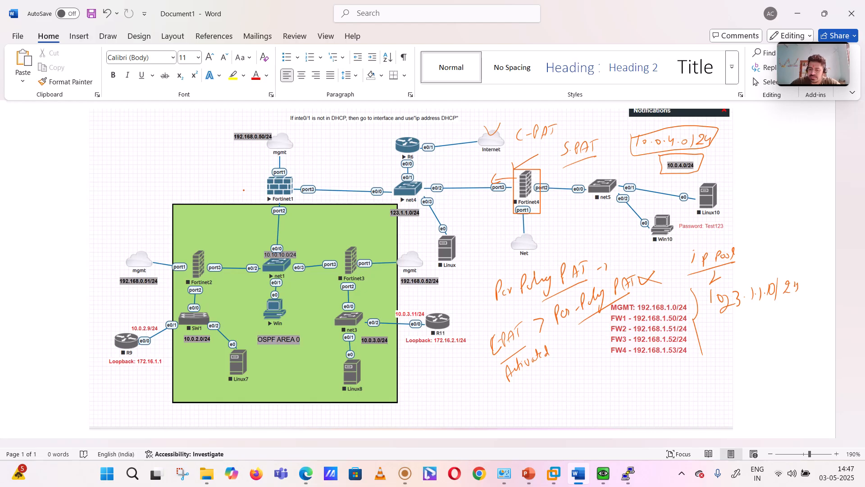
# - Tick Fortinet1 and handwrite the pool range 123.1.1.179 to 123.1.1.180 below the pool subnet
pyautogui.moveTo(243, 190)
pyautogui.mouseDown()
pyautogui.moveTo(248, 198)
pyautogui.moveTo(255, 185)
pyautogui.mouseUp()
pyautogui.moveTo(705, 325)
pyautogui.mouseDown()
pyautogui.moveTo(705, 337)
pyautogui.moveTo(744, 336)
pyautogui.mouseUp()
pyautogui.click(724, 335)
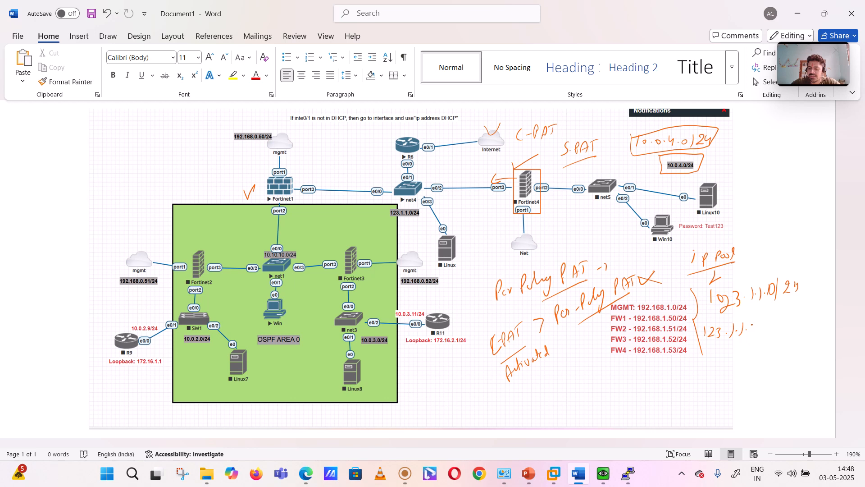
pyautogui.click(759, 325)
pyautogui.moveTo(752, 323)
pyautogui.mouseDown()
pyautogui.moveTo(752, 335)
pyautogui.moveTo(767, 335)
pyautogui.moveTo(713, 372)
pyautogui.moveTo(756, 372)
pyautogui.moveTo(790, 358)
pyautogui.mouseUp()
pyautogui.click(731, 366)
pyautogui.click(736, 369)
pyautogui.click(749, 366)
pyautogui.click(764, 366)
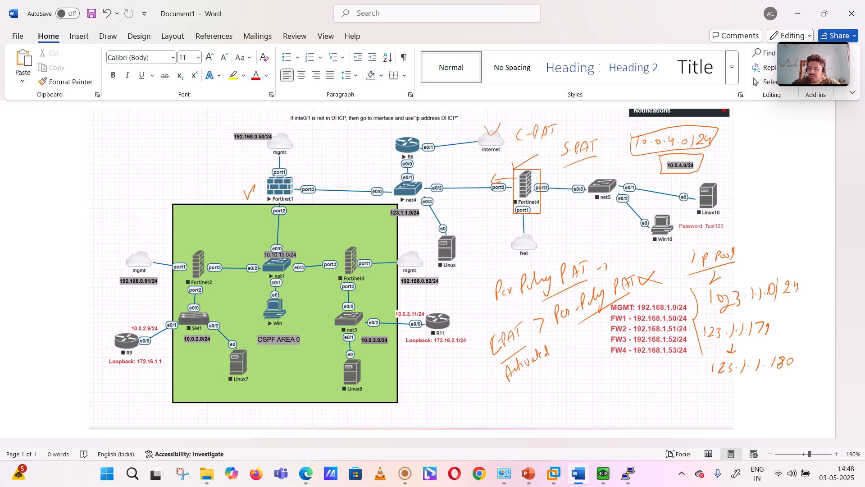
# - Draw a closing brace around the handwritten pool range and mark over the ending of its first address
pyautogui.click(776, 328)
pyautogui.moveTo(801, 320); pyautogui.dragTo(793, 369)
pyautogui.moveTo(769, 323); pyautogui.dragTo(766, 344)
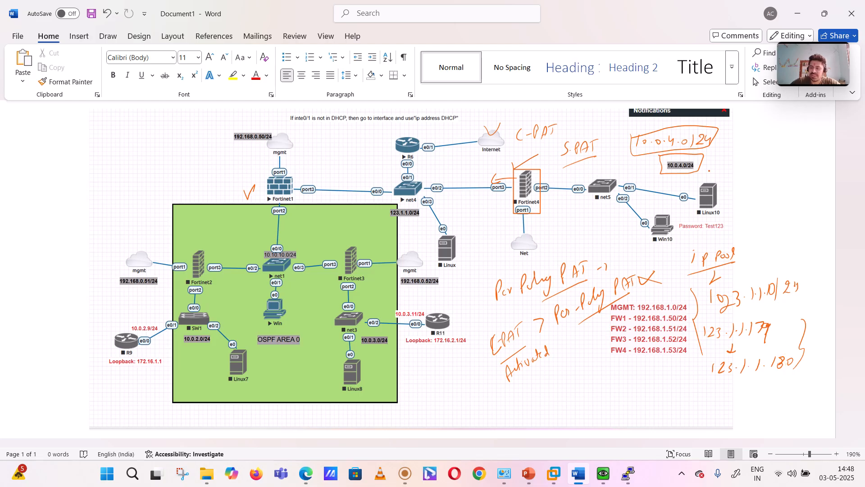
# - Handwrite .179 beside Linux10 and .180 beside Win10 to map each host to a pool address
pyautogui.moveTo(709, 170); pyautogui.dragTo(726, 161)
pyautogui.moveTo(732, 154); pyautogui.dragTo(731, 163)
pyautogui.moveTo(647, 239)
pyautogui.mouseDown()
pyautogui.moveTo(632, 225)
pyautogui.moveTo(675, 255)
pyautogui.moveTo(679, 242)
pyautogui.mouseUp()
pyautogui.moveTo(686, 240); pyautogui.dragTo(689, 248)
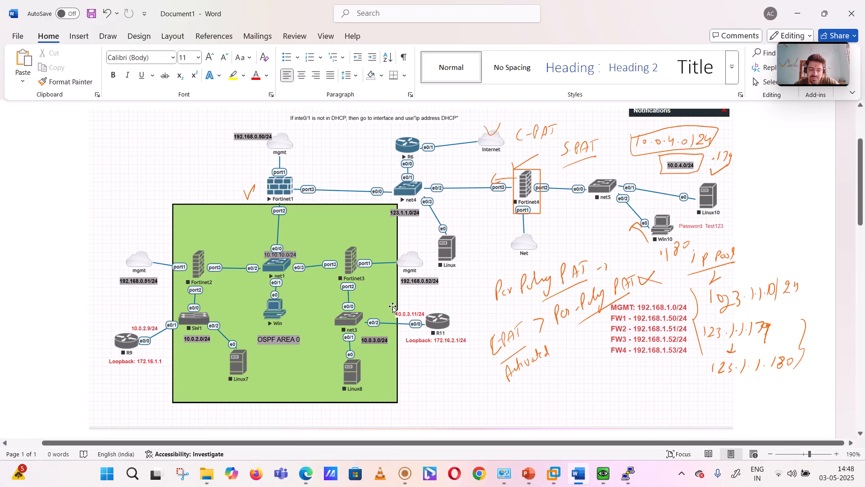
# - Switch to the EVE topology in Edge and check the Fortinet4 console, closing the node's options and minimizing the console
pyautogui.click(311, 479)
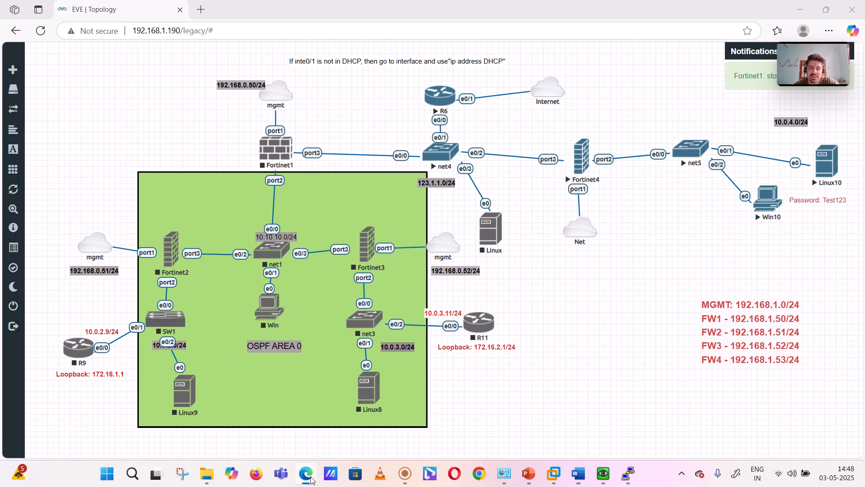
pyautogui.rightClick(582, 153)
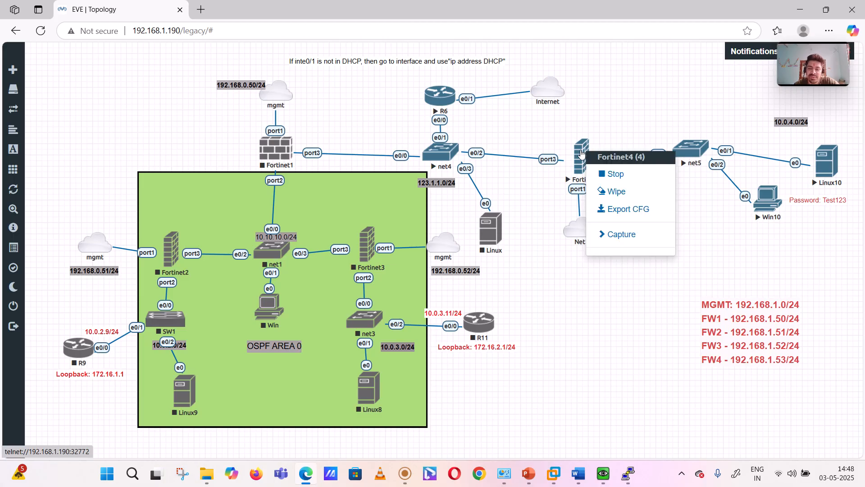
pyautogui.click(629, 478)
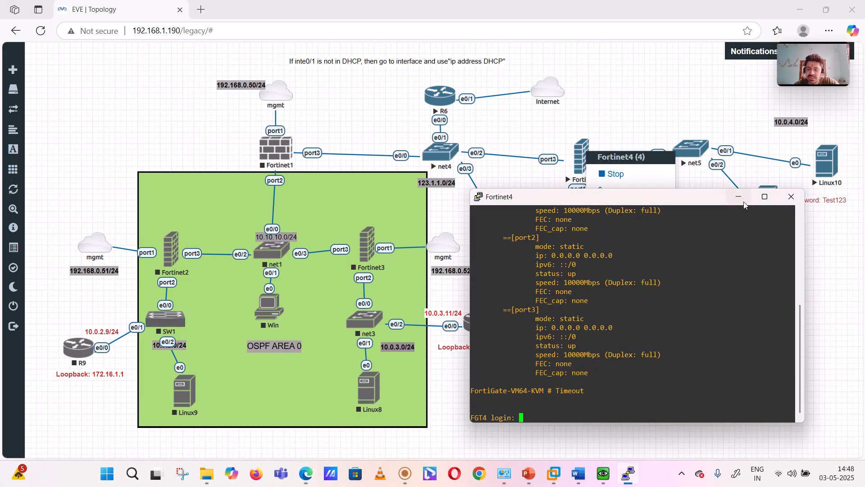
pyautogui.click(742, 201)
pyautogui.click(521, 68)
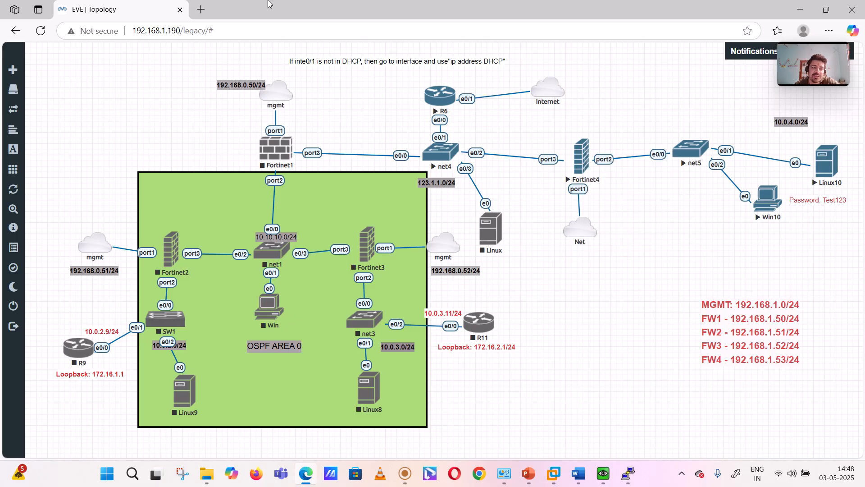
# - Open the FortiGate web interface at 192.168.1.53 in a new browser tab and dismiss the FortiOS 7.0.0 overview
pyautogui.click(202, 11)
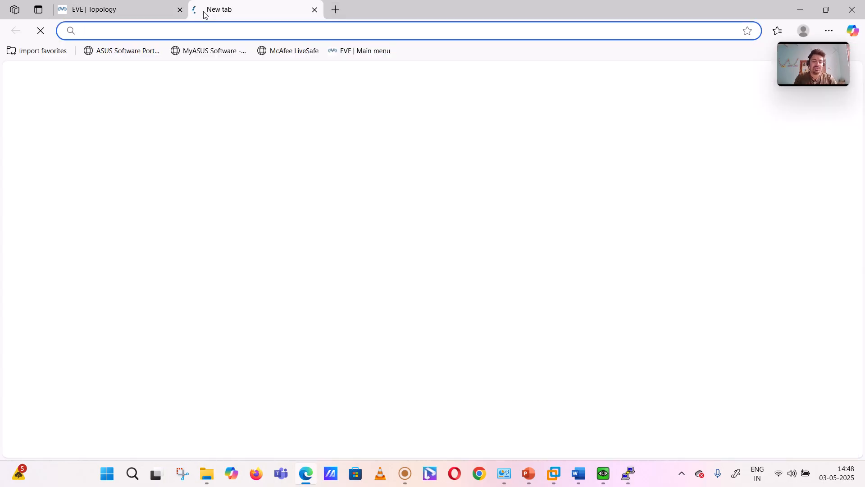
pyautogui.write('192.168.1.50')
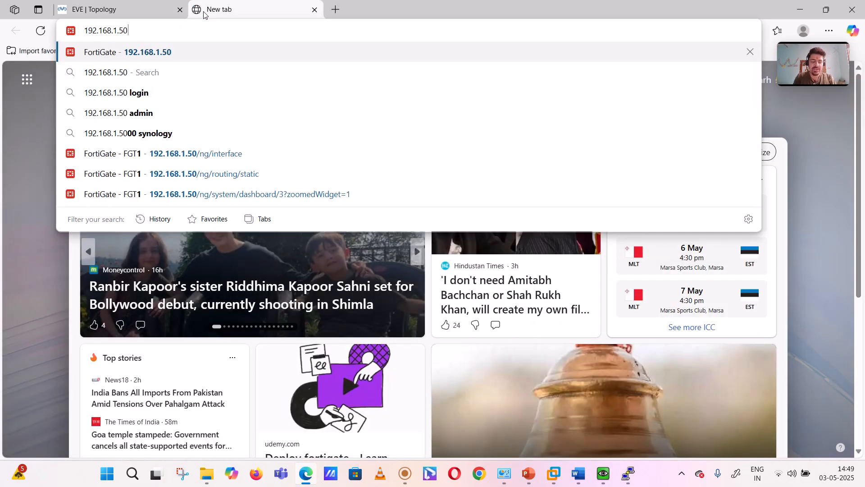
pyautogui.press('BackSpace')
pyautogui.write('3')
pyautogui.press('Return')
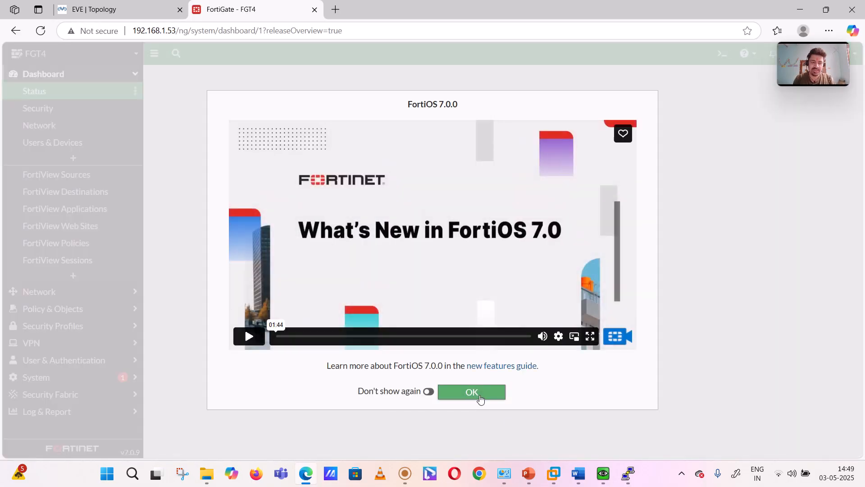
pyautogui.click(480, 399)
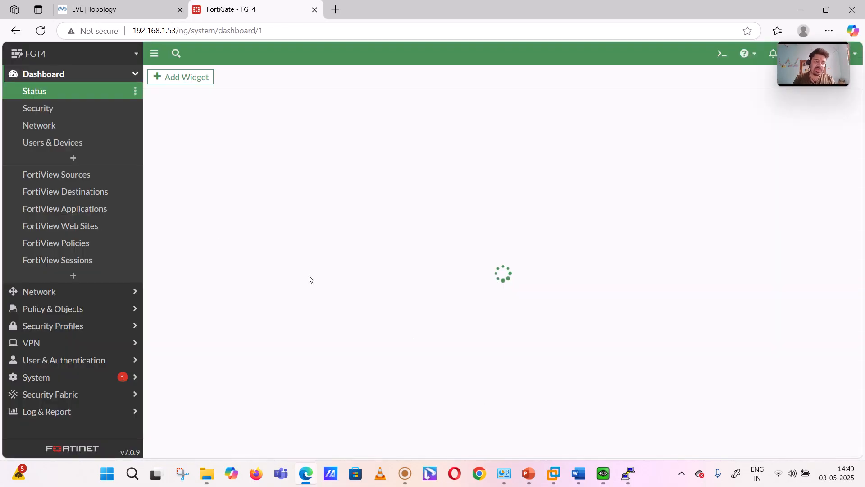
# - Review the firewall's network dashboard and its configured static routes
pyautogui.click(41, 126)
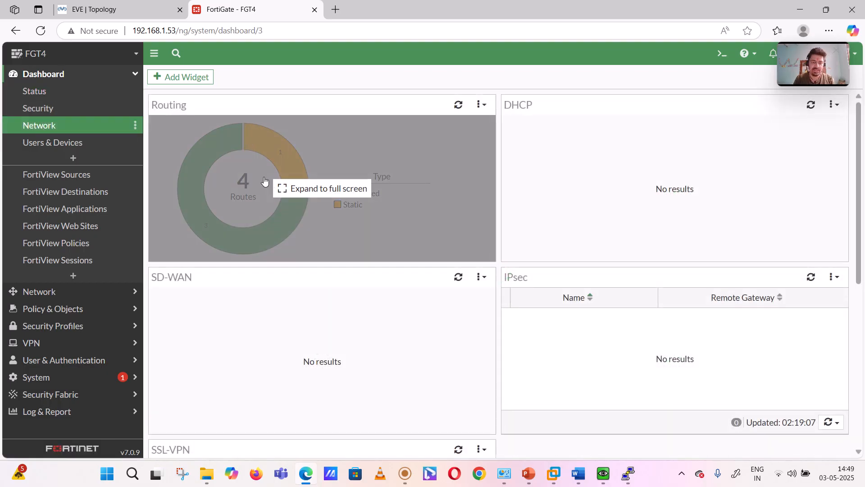
pyautogui.click(67, 76)
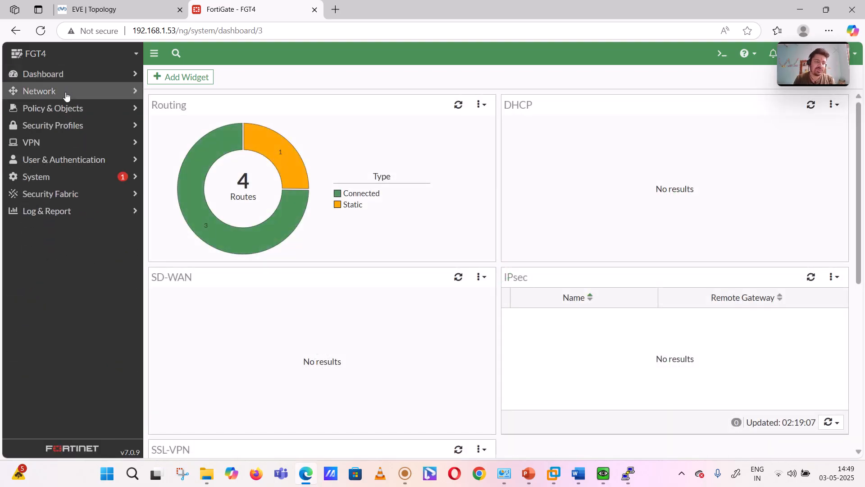
pyautogui.click(66, 93)
pyautogui.click(61, 177)
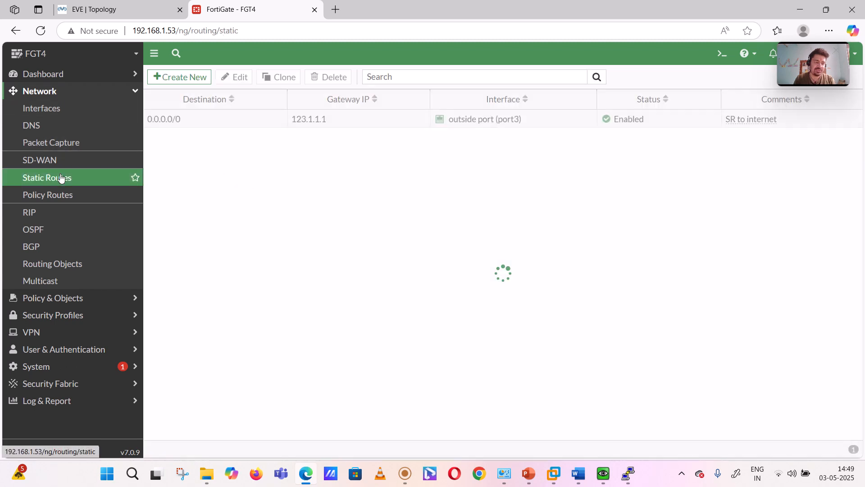
pyautogui.click(407, 476)
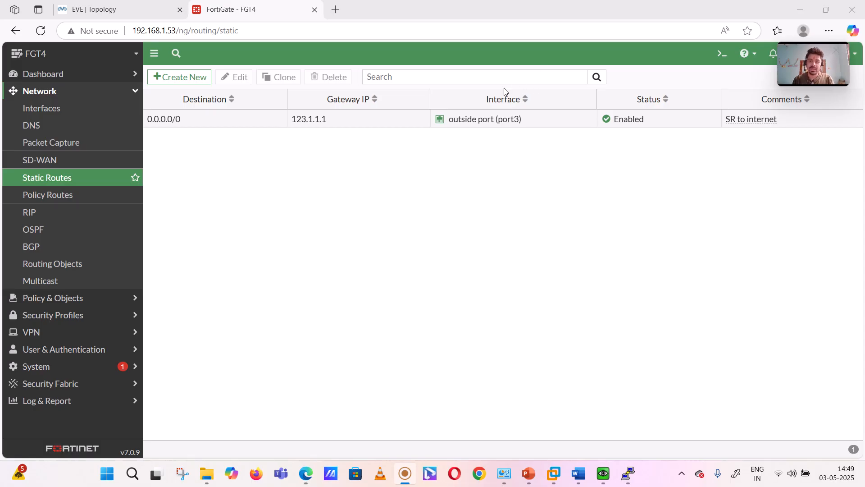
# - Examine the firewall policies, including the source, destination and service of the "Inside to outside allow all" rule
pyautogui.click(75, 297)
pyautogui.click(58, 126)
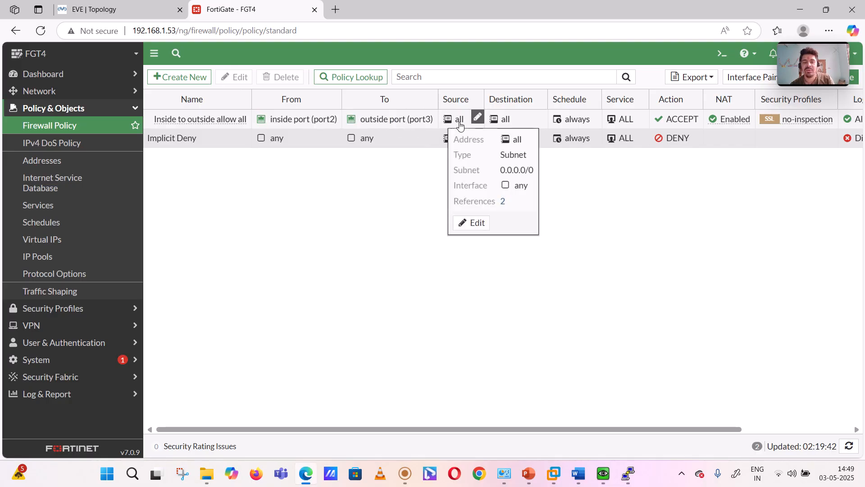
pyautogui.moveTo(503, 125)
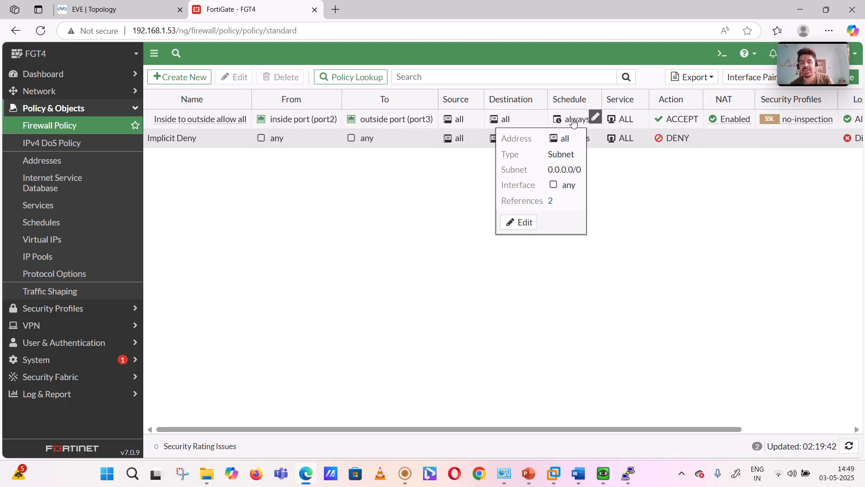
pyautogui.moveTo(626, 118)
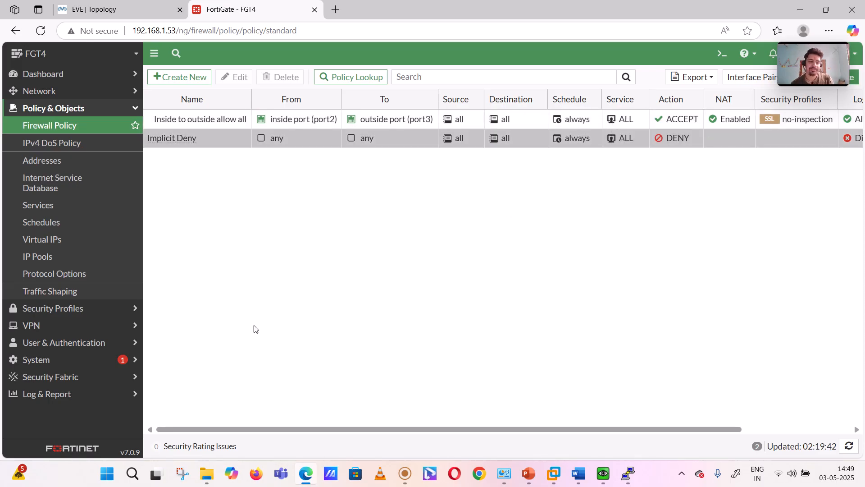
pyautogui.moveTo(210, 119)
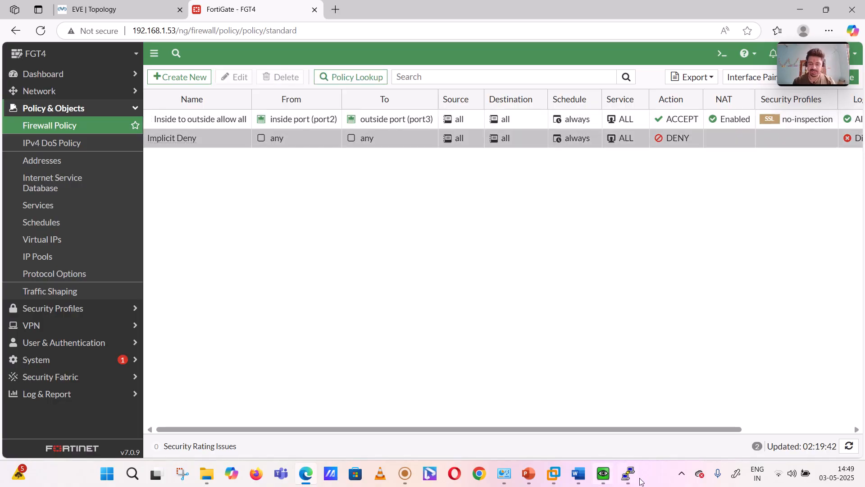
# - Ping 8.8.8.8 from a command prompt on the Win10 machine, then minimize the prompt and the Win10 console
pyautogui.moveTo(630, 478)
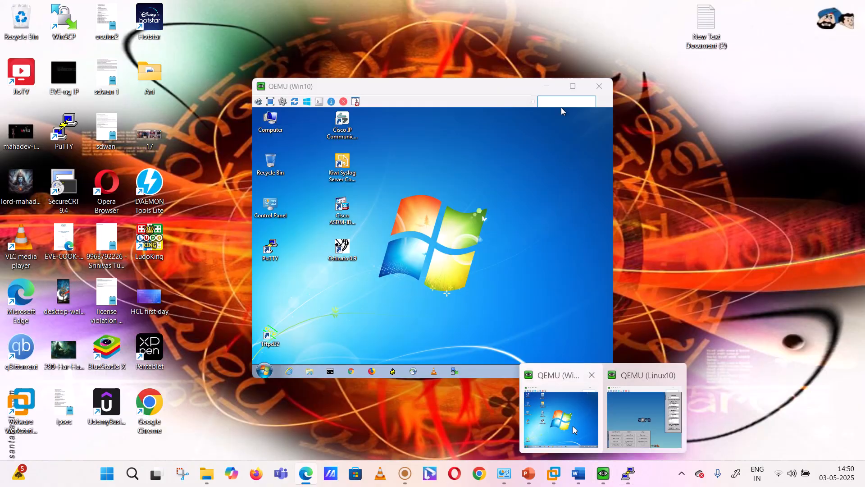
pyautogui.click(561, 418)
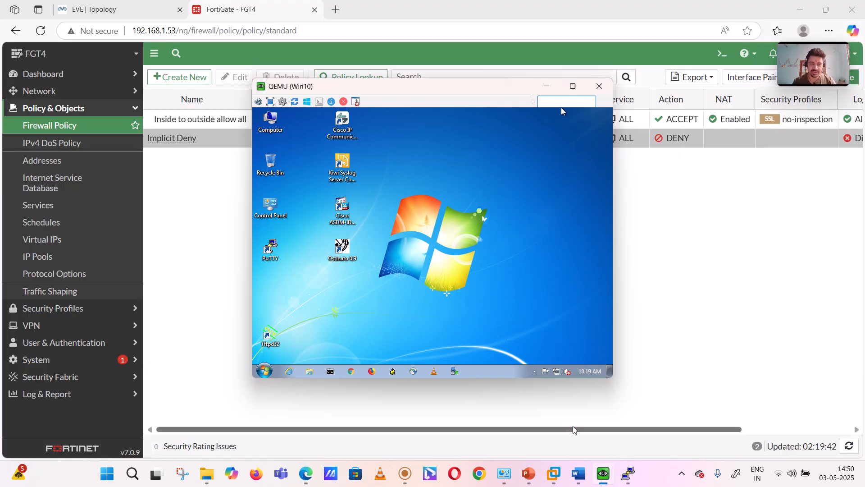
pyautogui.click(331, 372)
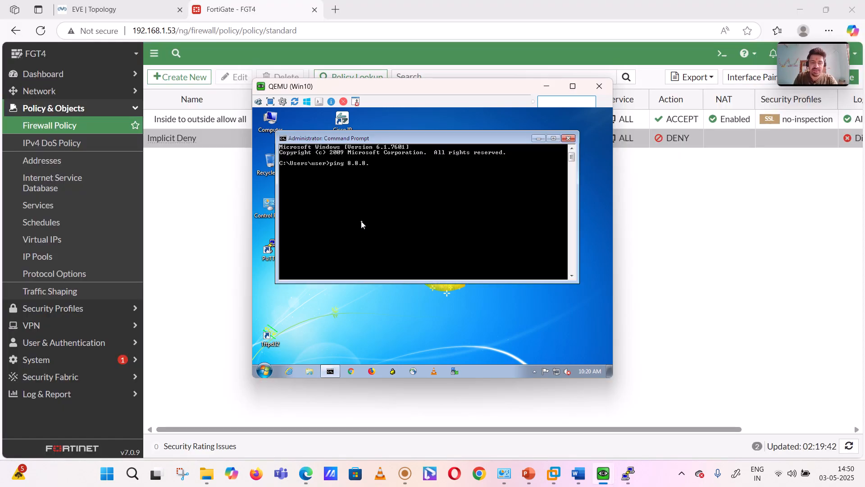
pyautogui.press('Return')
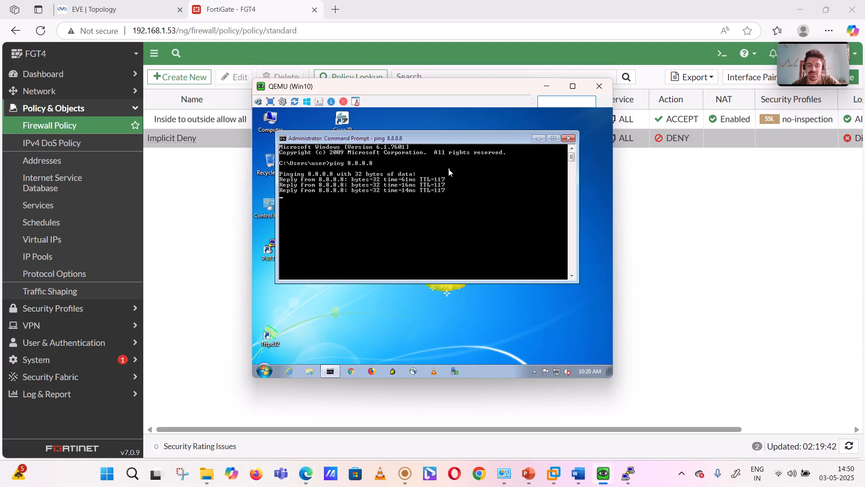
pyautogui.click(537, 140)
pyautogui.click(546, 86)
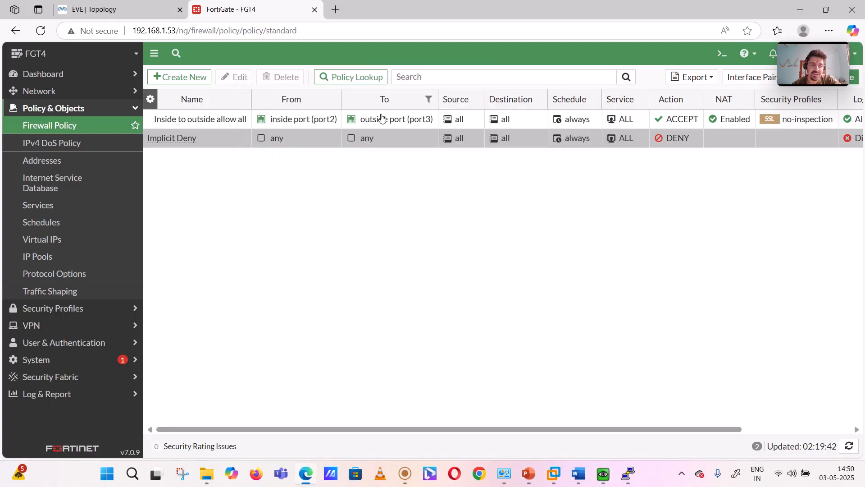
# - Open the "Inside to outside allow all" policy for editing and review its NAT, IP pool, security profile and logging settings
pyautogui.click(221, 118)
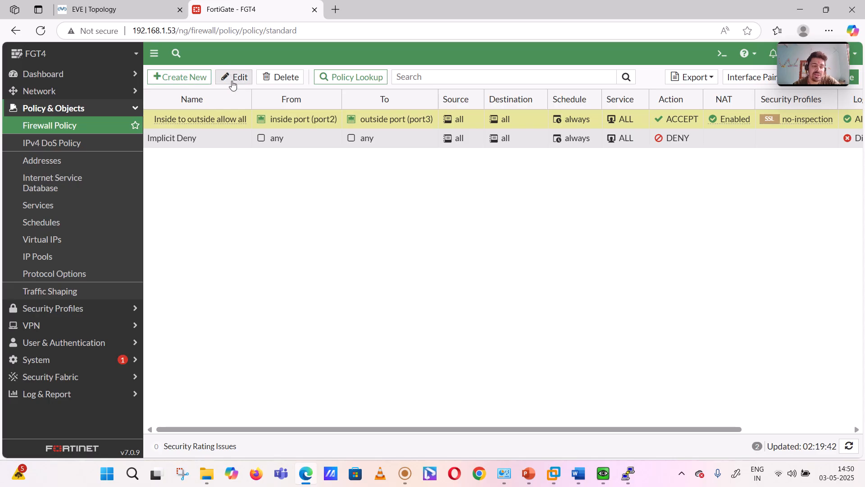
pyautogui.click(233, 77)
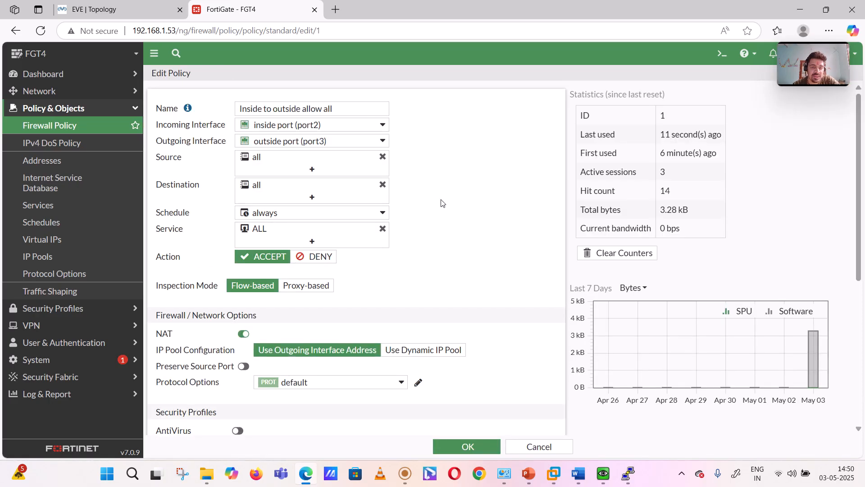
pyautogui.scroll(-5, 441, 203)
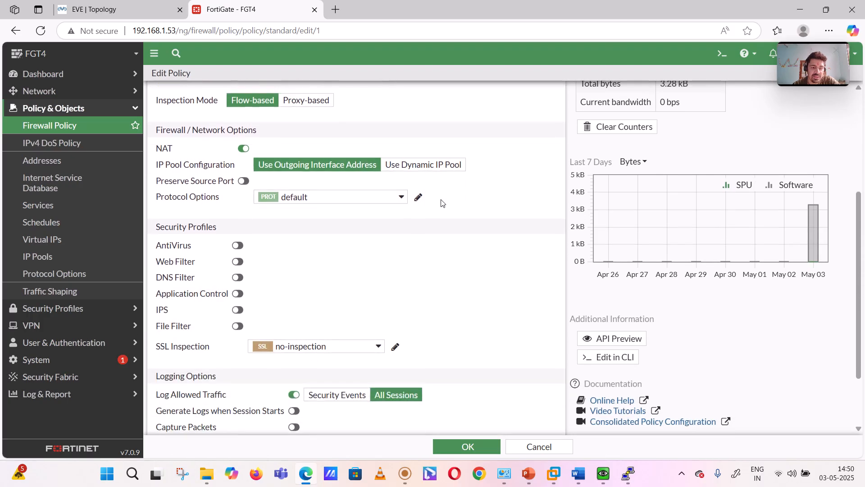
pyautogui.scroll(-1, 441, 203)
pyautogui.scroll(-2, 259, 193)
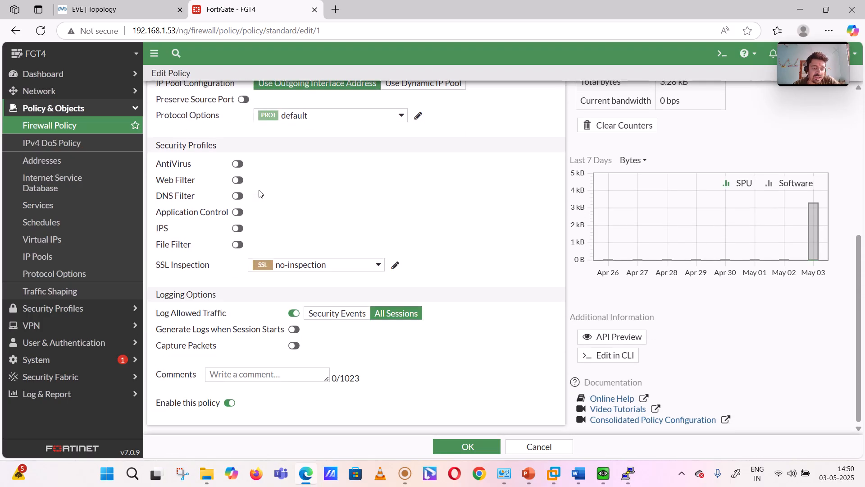
pyautogui.scroll(4, 259, 194)
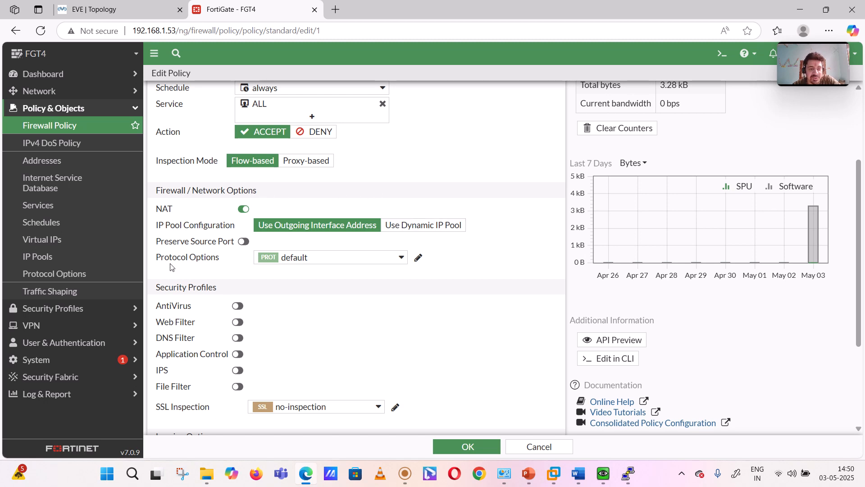
pyautogui.moveTo(404, 477)
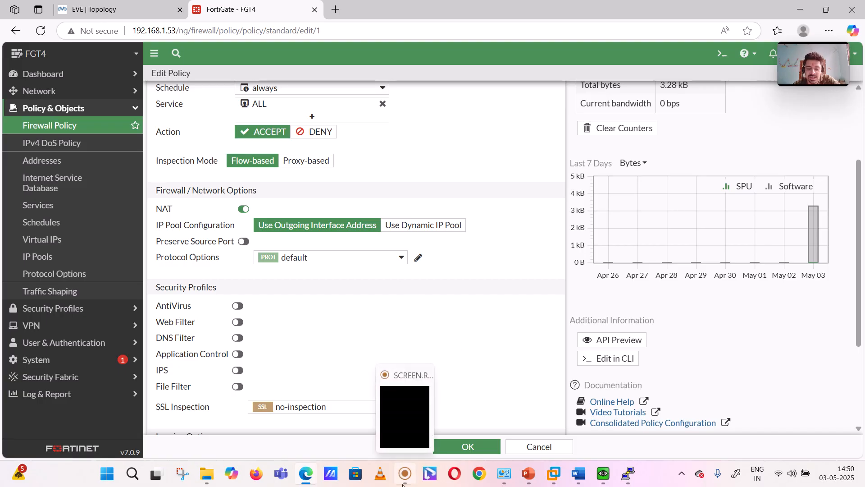
pyautogui.click(381, 397)
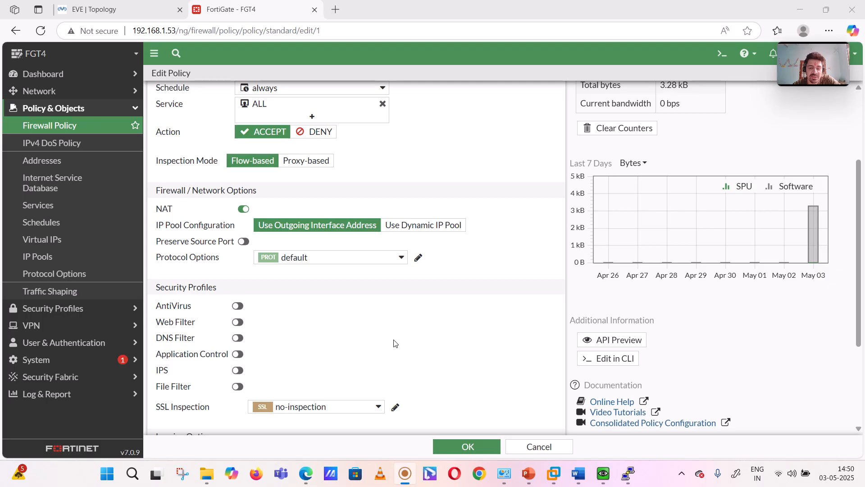
pyautogui.click(498, 81)
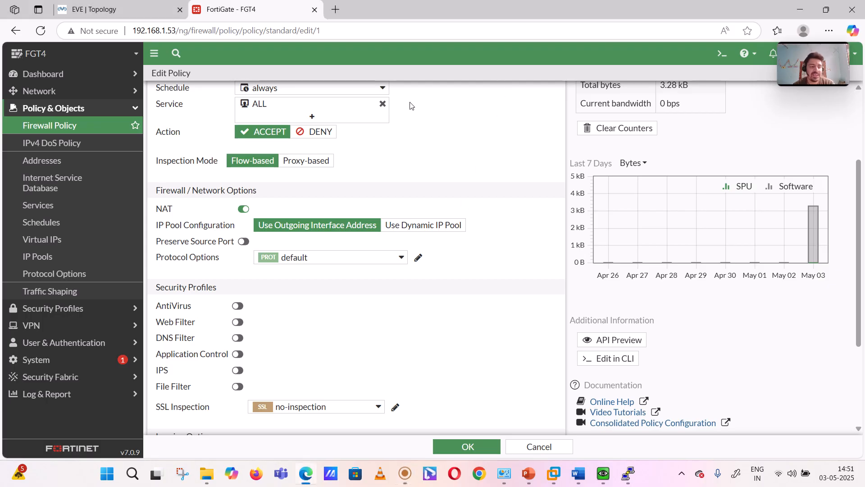
# - Open the firewall's system settings and locate the NGFW mode and Central SNAT options
pyautogui.click(59, 360)
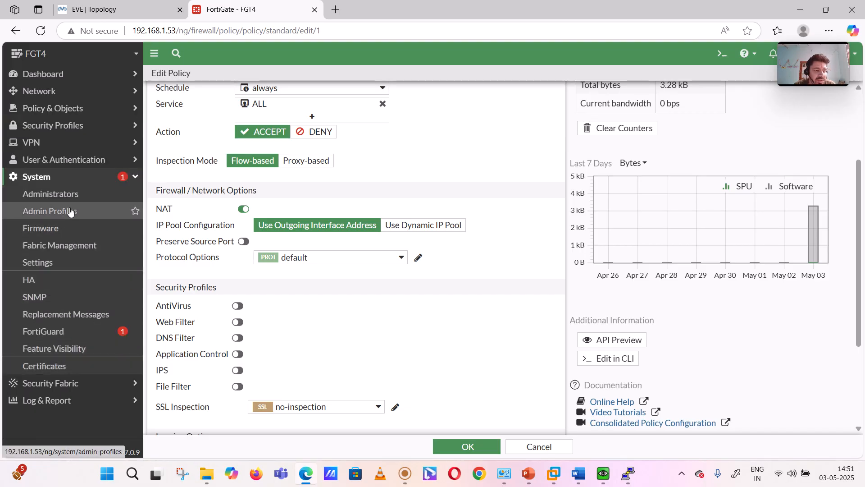
pyautogui.click(70, 269)
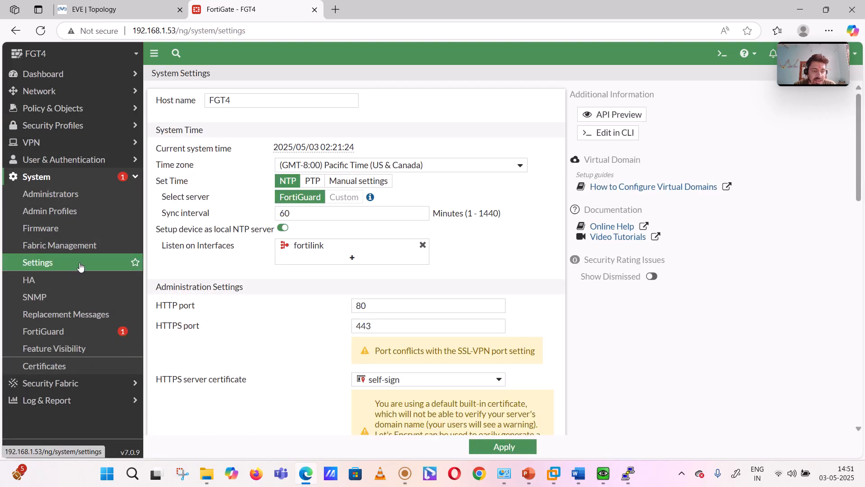
pyautogui.scroll(-7, 218, 271)
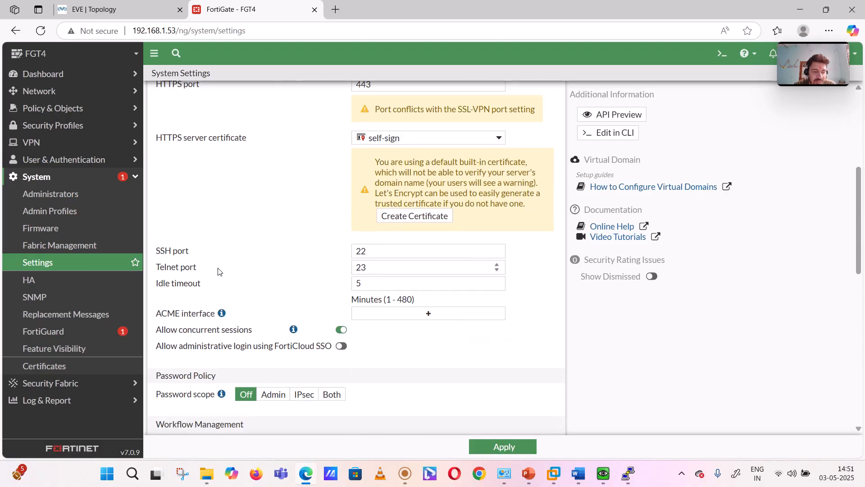
pyautogui.scroll(-6, 218, 271)
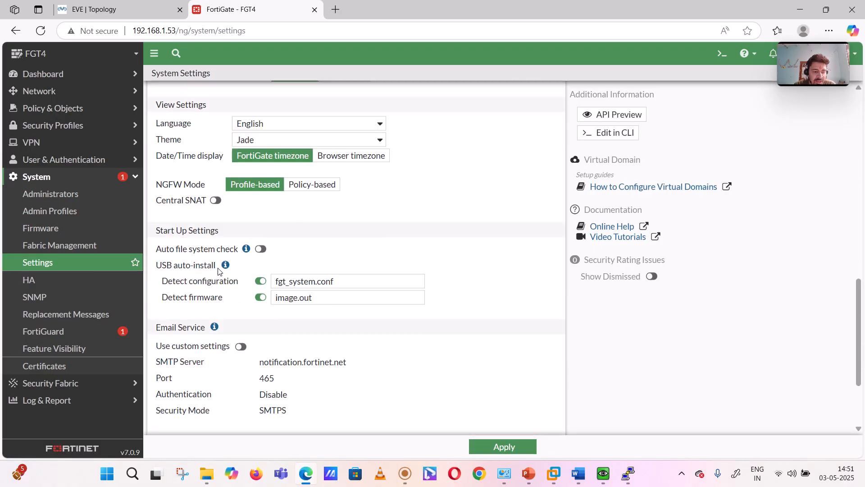
pyautogui.scroll(-3, 218, 271)
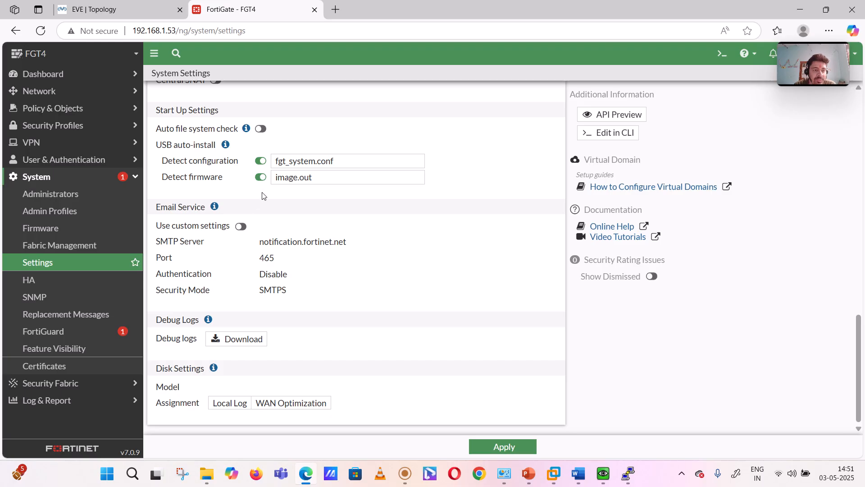
pyautogui.scroll(3, 262, 200)
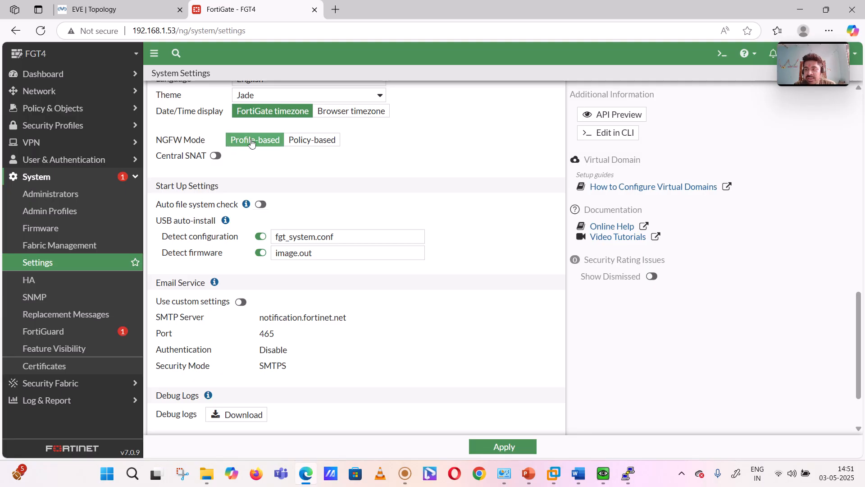
# - Switch the NGFW mode between Policy-based and Profile-based to compare the Central SNAT option, leaving it on Profile-based
pyautogui.click(301, 141)
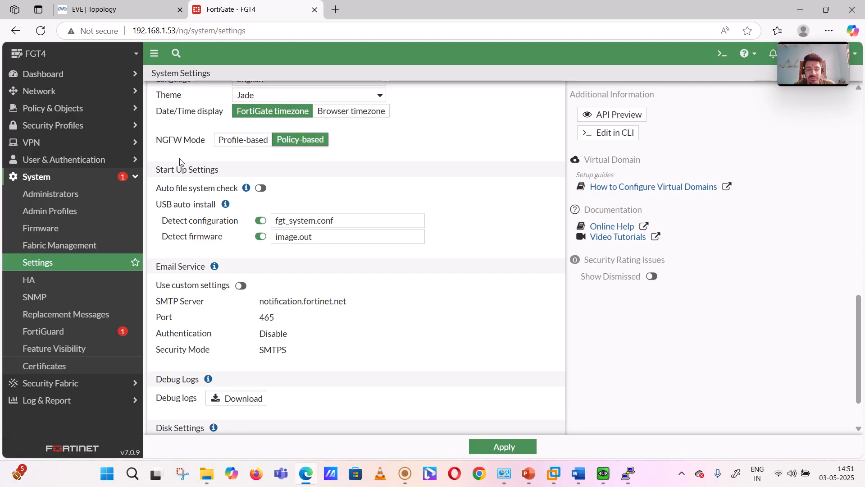
pyautogui.click(232, 141)
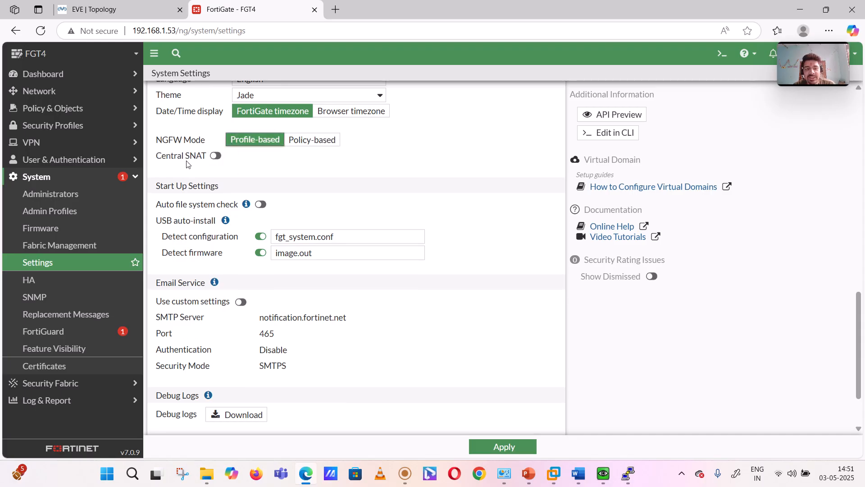
pyautogui.click(297, 146)
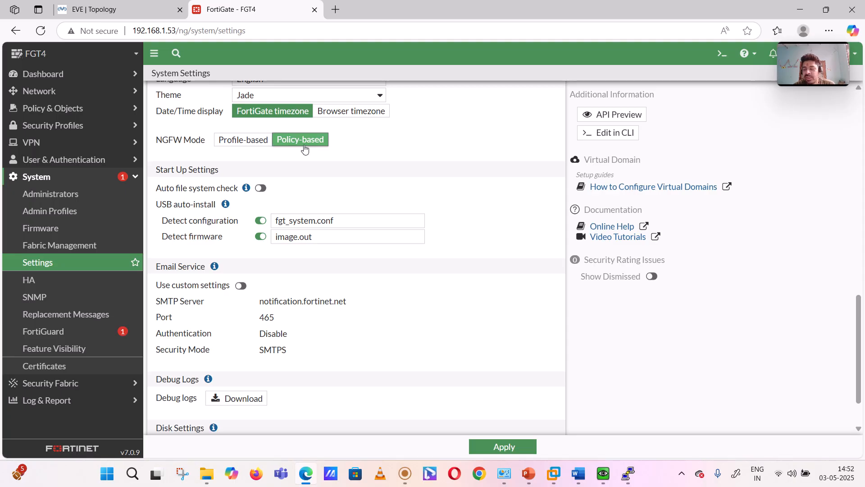
pyautogui.click(251, 140)
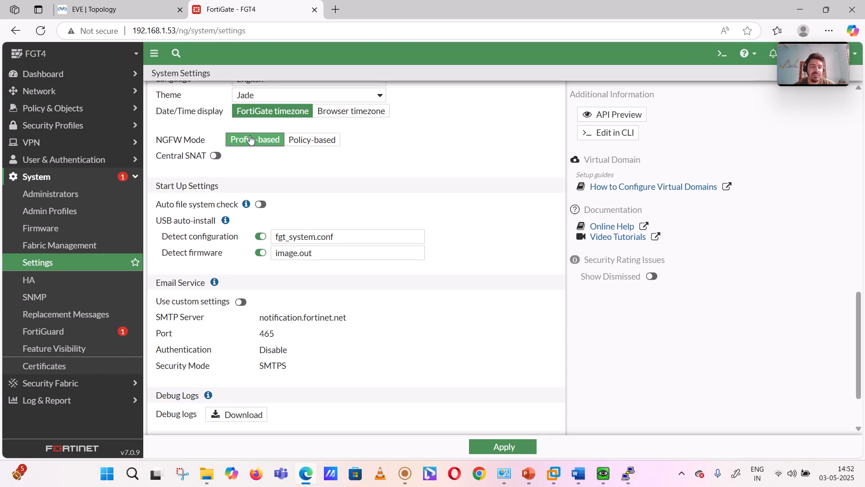
# - Turn on Central SNAT in the system settings and look for a central SNAT page among the network, policy and dashboard entries
pyautogui.click(216, 157)
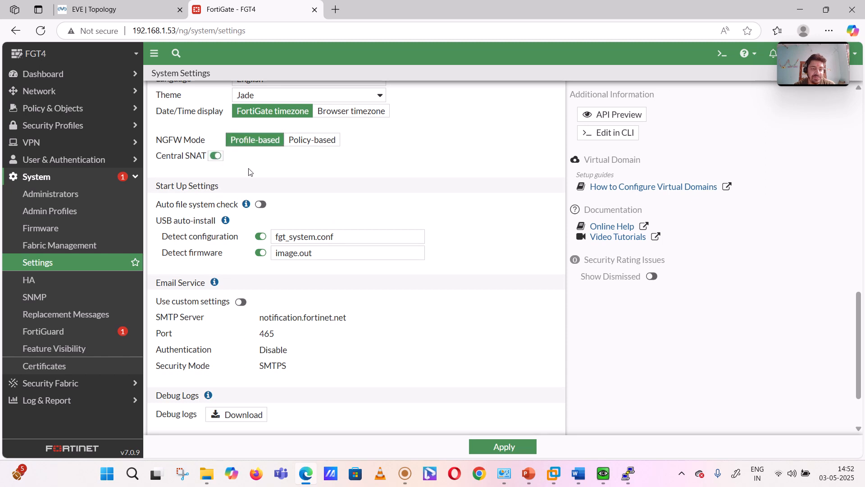
pyautogui.click(68, 95)
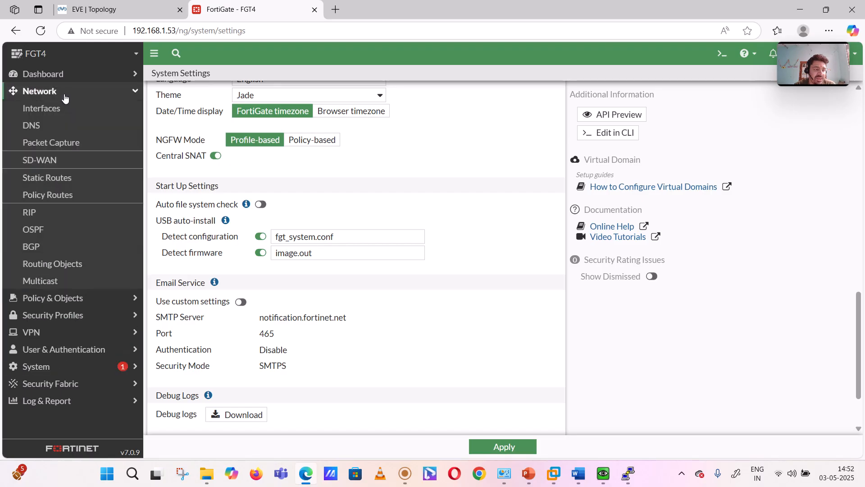
pyautogui.click(65, 95)
pyautogui.click(56, 107)
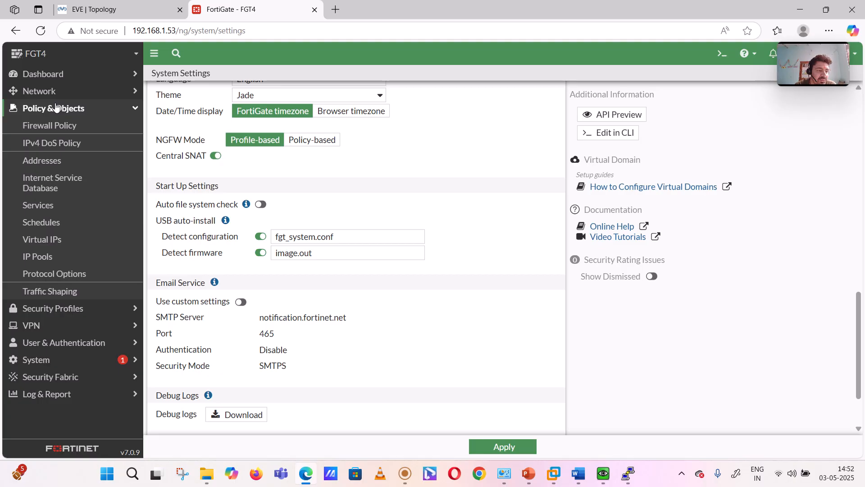
pyautogui.click(48, 91)
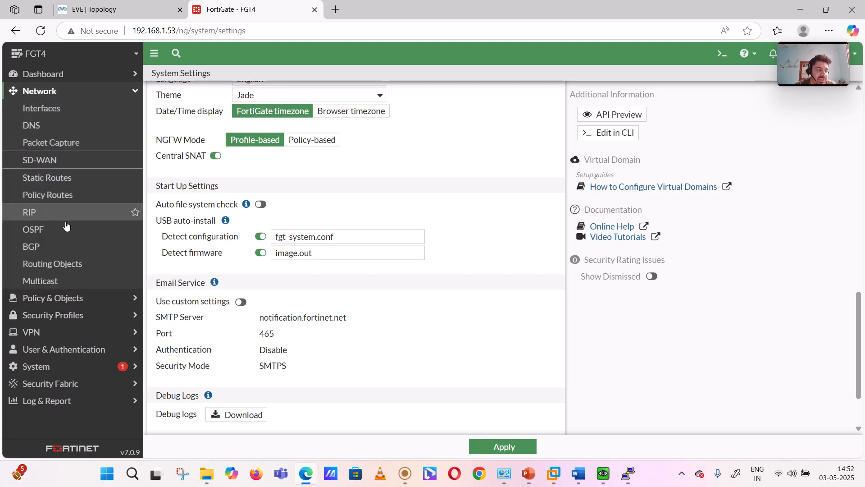
pyautogui.click(66, 74)
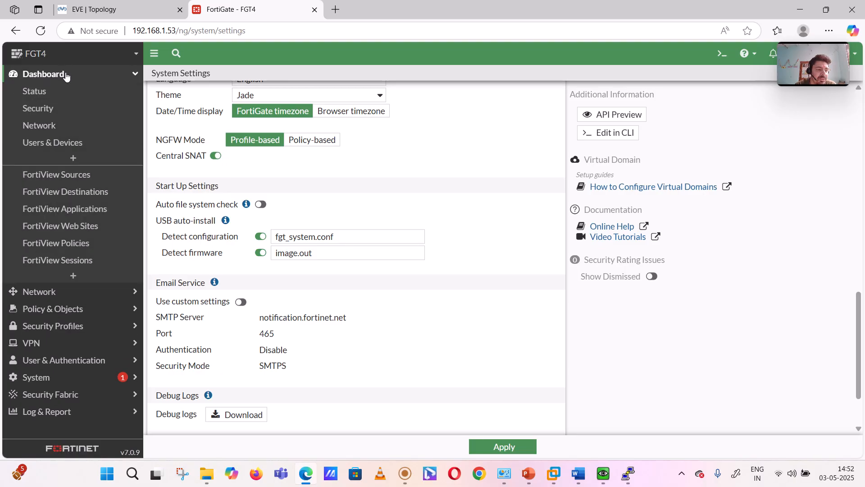
pyautogui.click(65, 74)
pyautogui.click(54, 90)
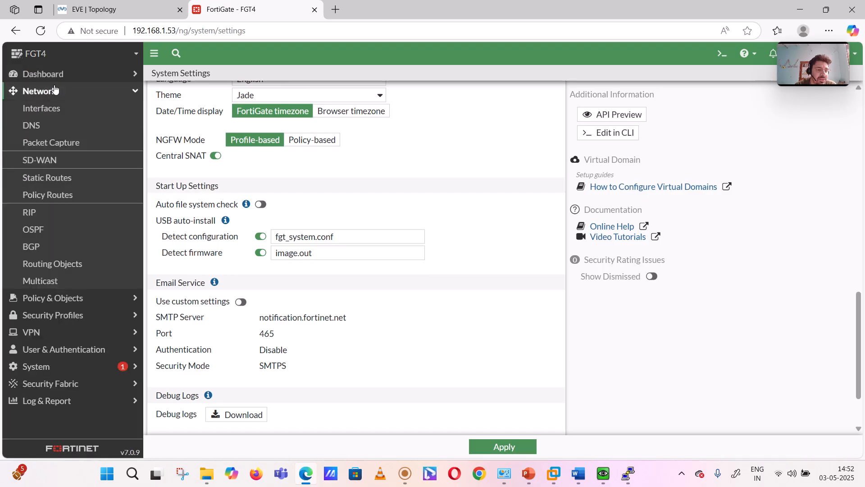
# - Reload the system settings page and look for a central SNAT page among the policy, network, dashboard and security profile entries
pyautogui.click(41, 31)
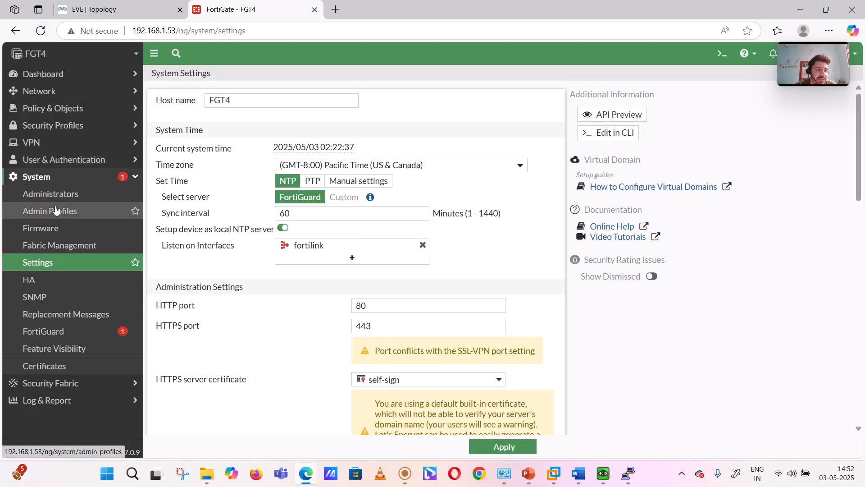
pyautogui.click(56, 108)
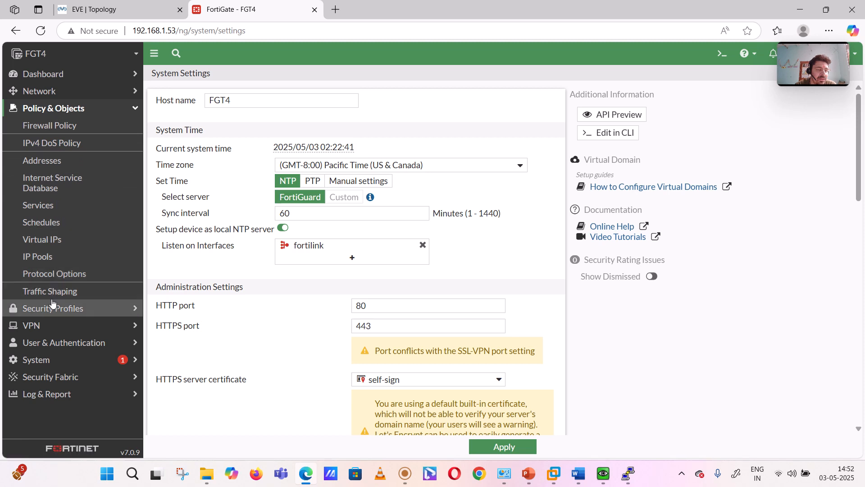
pyautogui.click(51, 95)
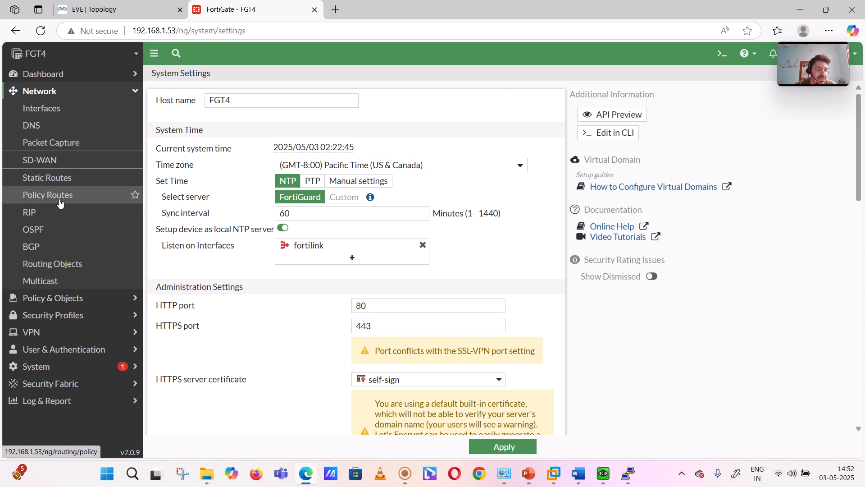
pyautogui.click(53, 76)
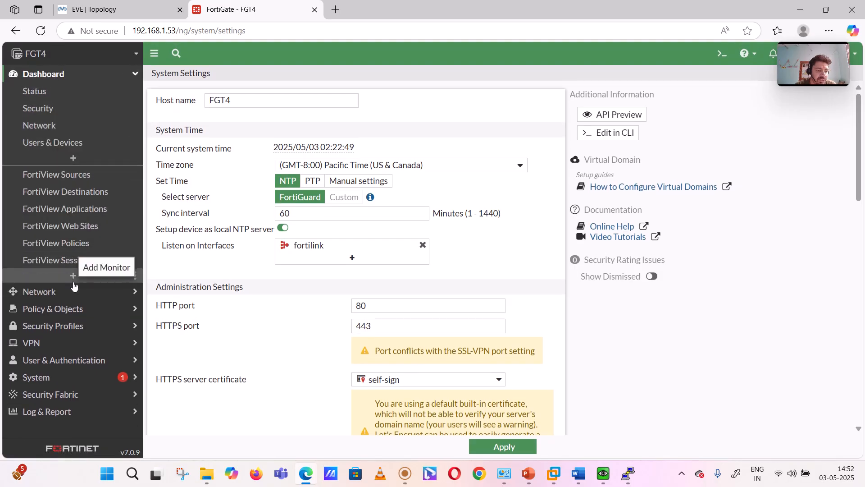
pyautogui.click(62, 333)
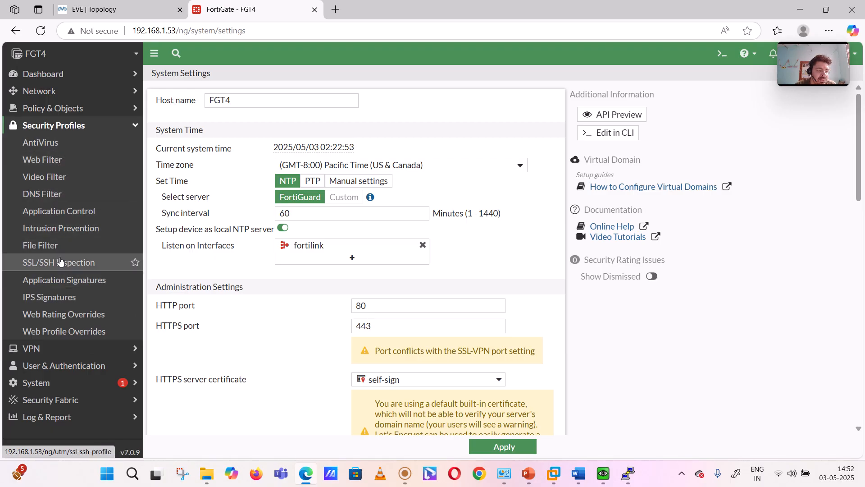
pyautogui.click(47, 113)
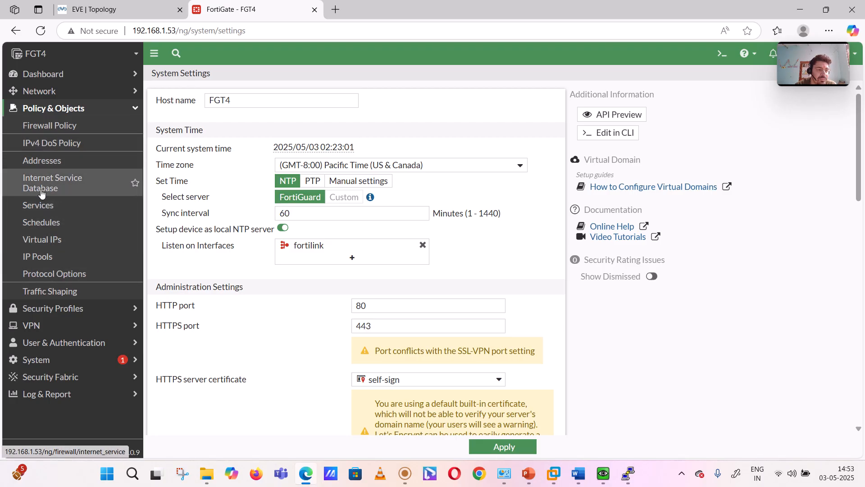
pyautogui.click(33, 95)
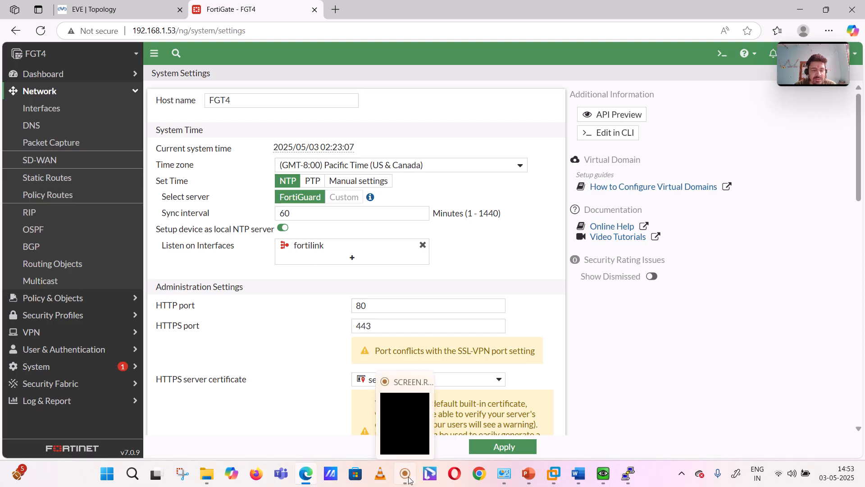
pyautogui.click(398, 411)
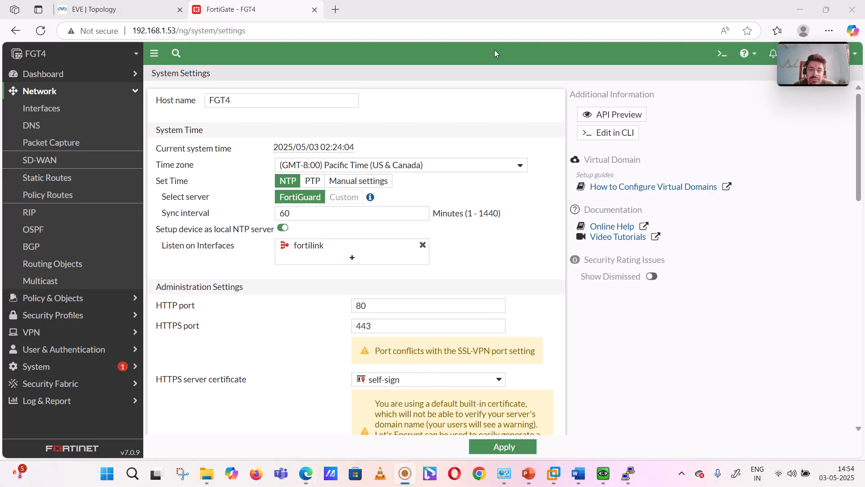
pyautogui.click(504, 86)
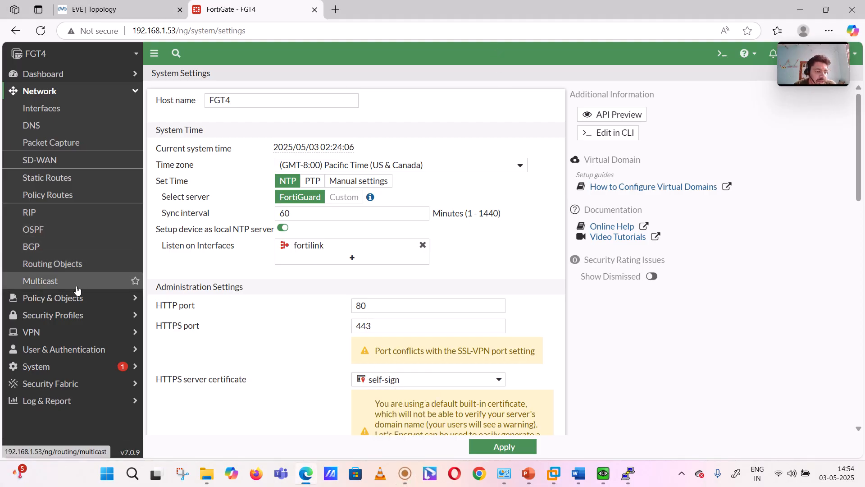
# - Turn on Central SNAT in the firewall's system settings and apply the change
pyautogui.click(62, 365)
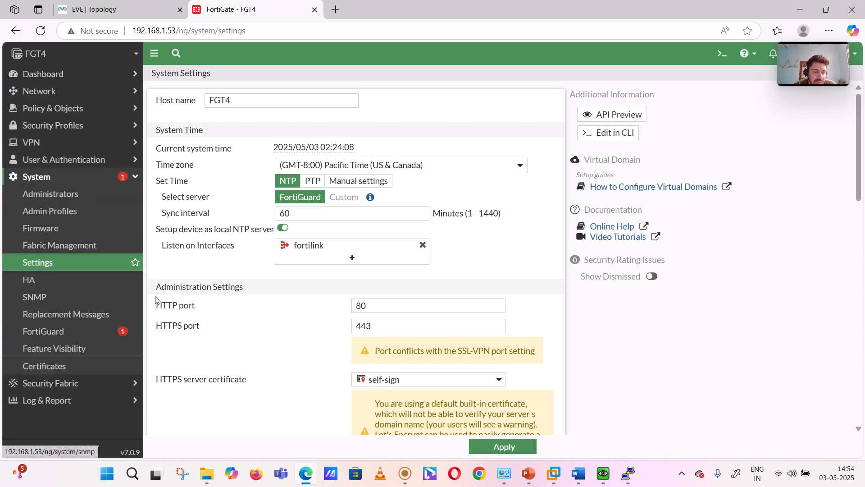
pyautogui.click(71, 270)
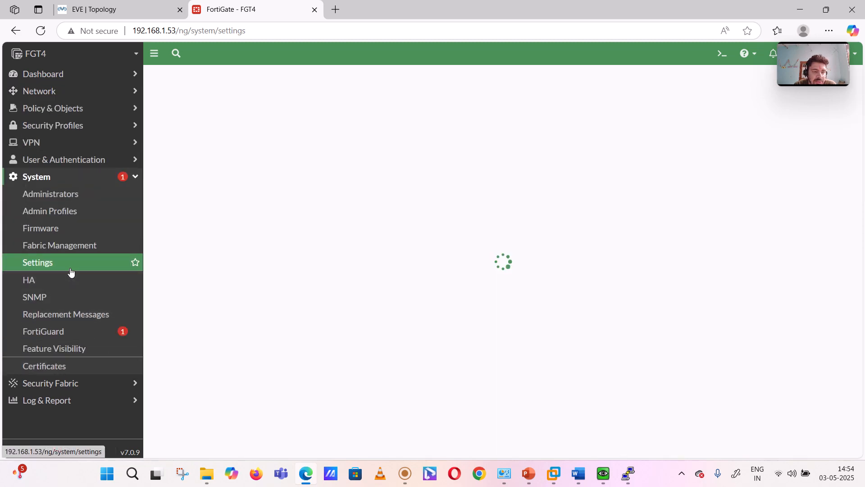
pyautogui.scroll(-5, 229, 293)
pyautogui.scroll(-10, 229, 293)
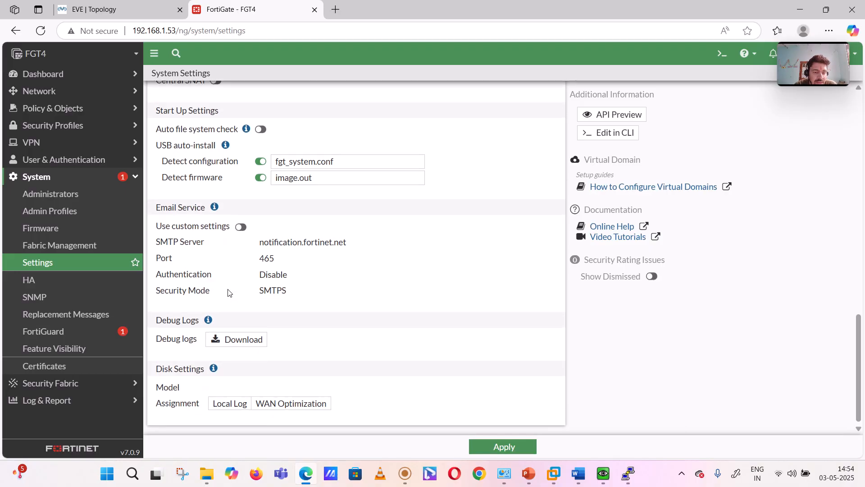
pyautogui.scroll(2, 243, 226)
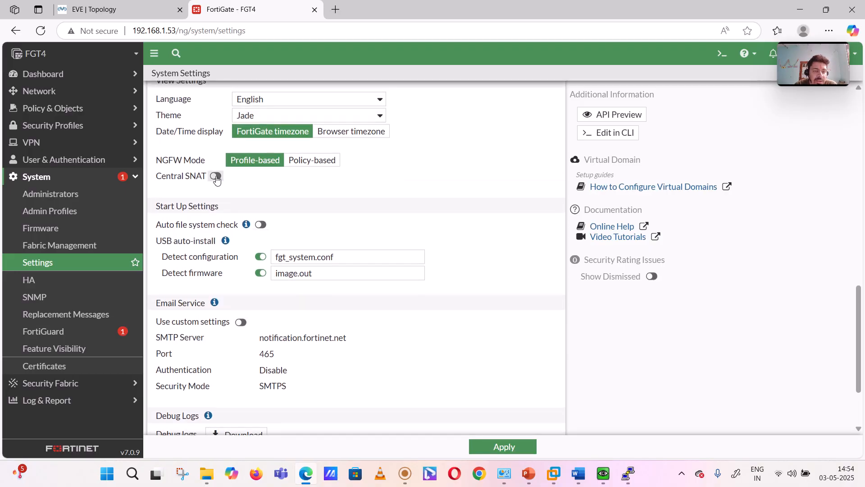
pyautogui.click(216, 176)
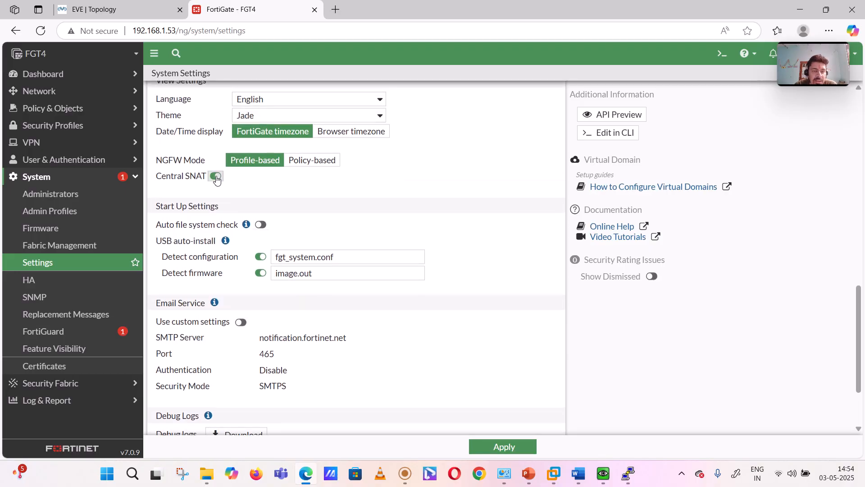
pyautogui.click(497, 449)
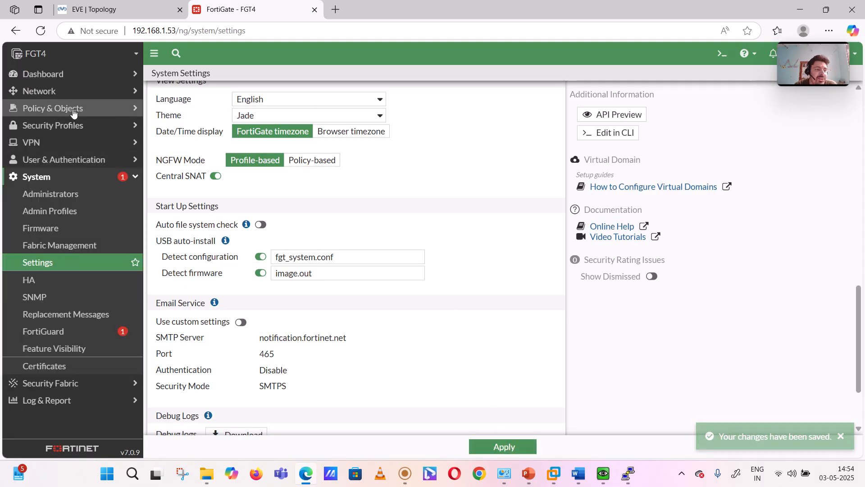
# - Open the "Inside to outside allow all" firewall policy for editing and review its firewall and network options under Central SNAT
pyautogui.click(74, 110)
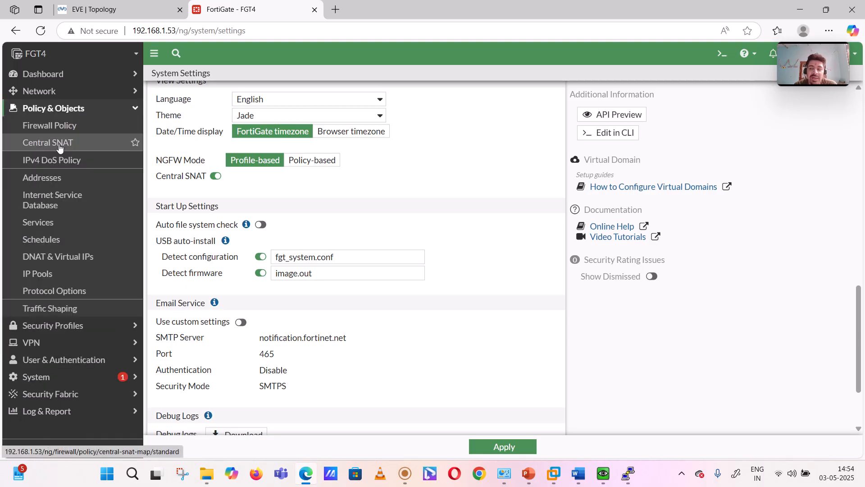
pyautogui.click(68, 134)
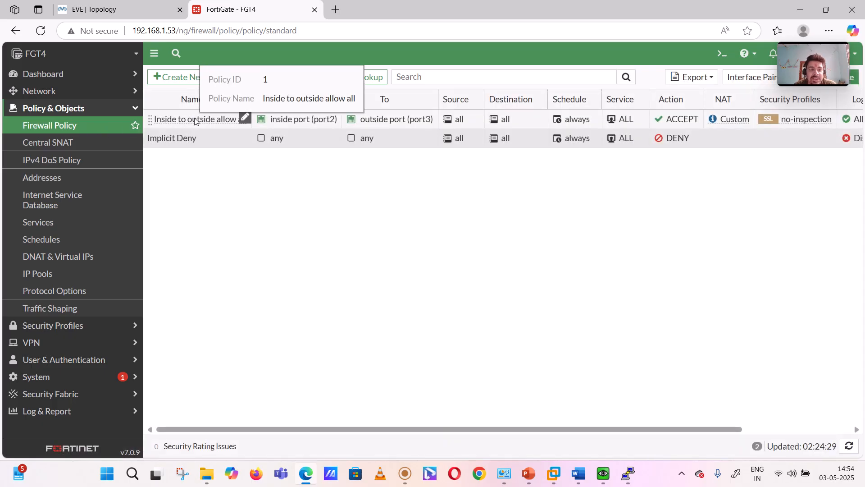
pyautogui.click(194, 120)
pyautogui.click(229, 78)
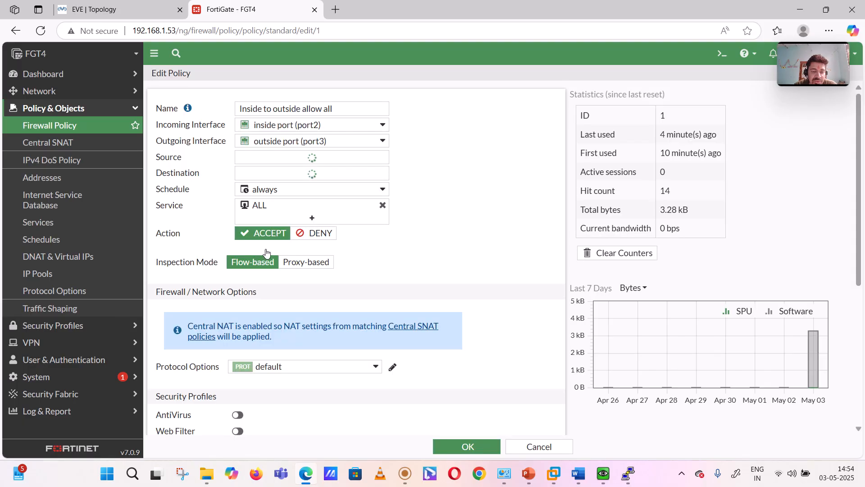
pyautogui.scroll(-2, 201, 300)
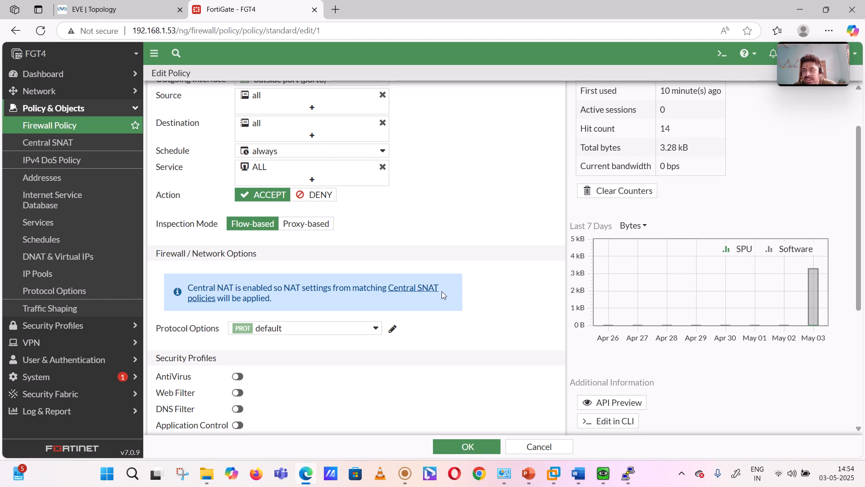
# - Start a new Central SNAT policy with inside port (port2) as incoming interface and outside port (port3) as outgoing interface
pyautogui.click(59, 143)
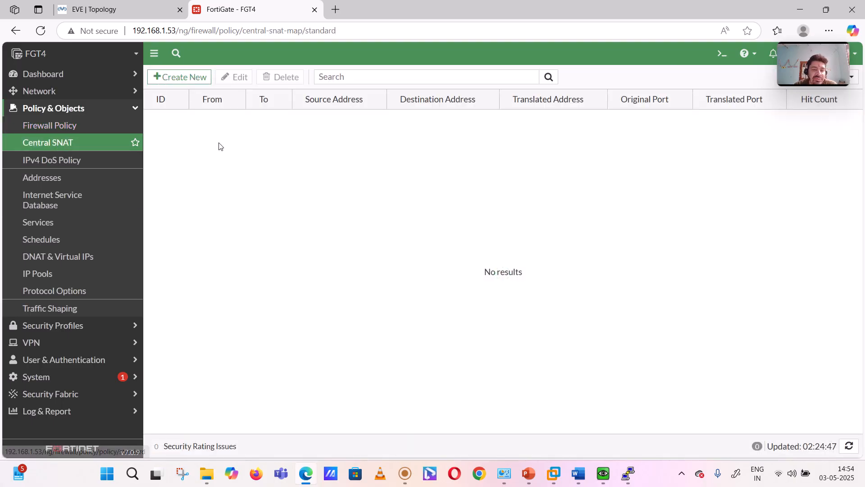
pyautogui.click(191, 79)
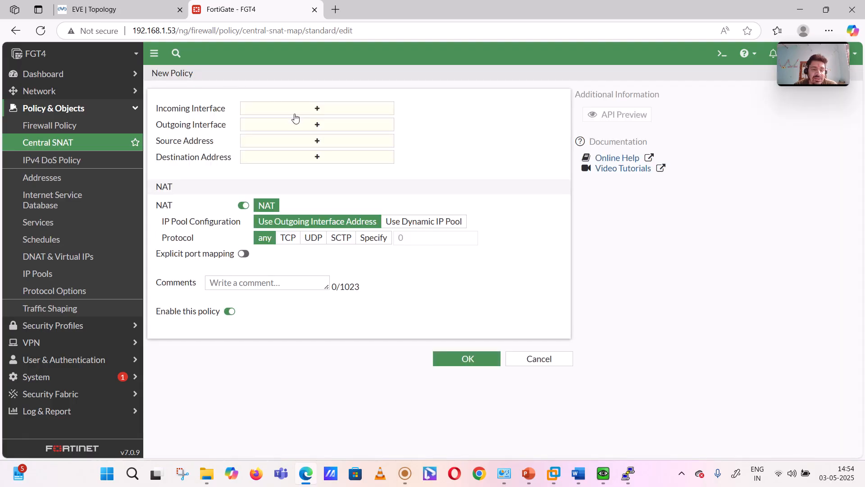
pyautogui.click(311, 108)
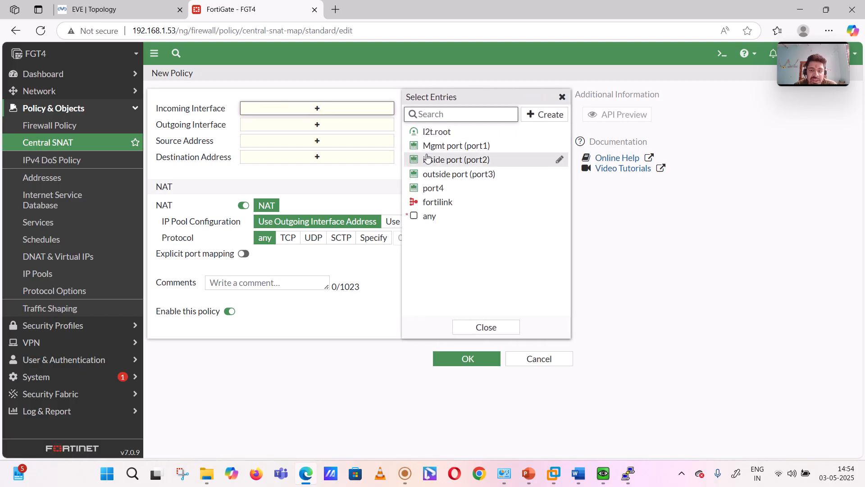
pyautogui.click(430, 160)
pyautogui.click(324, 136)
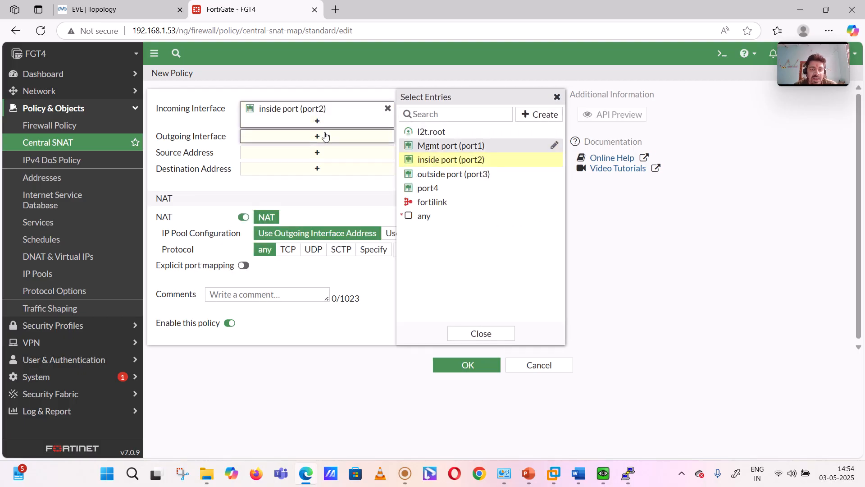
pyautogui.click(431, 174)
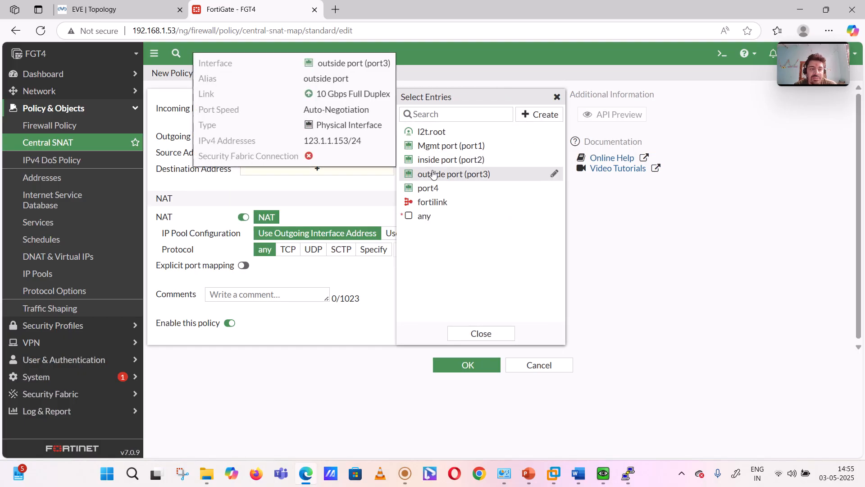
# - Start a new address object for the policy's source address and name it 10.4.0.x
pyautogui.click(317, 165)
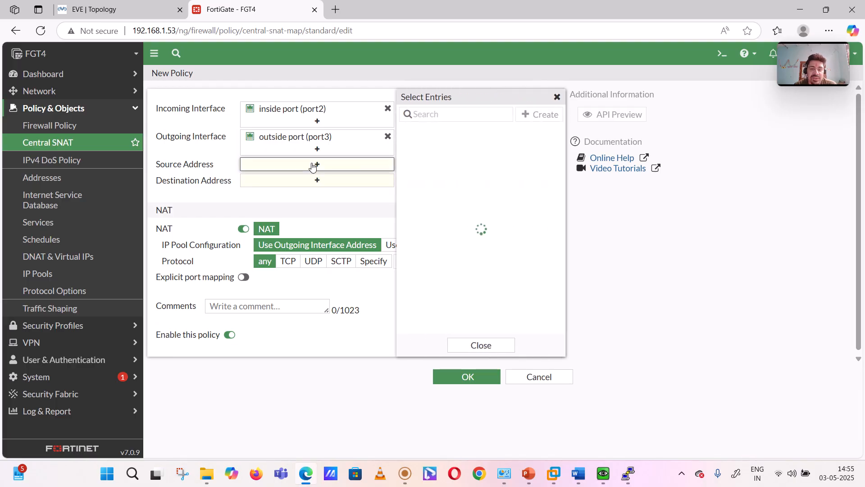
pyautogui.click(524, 115)
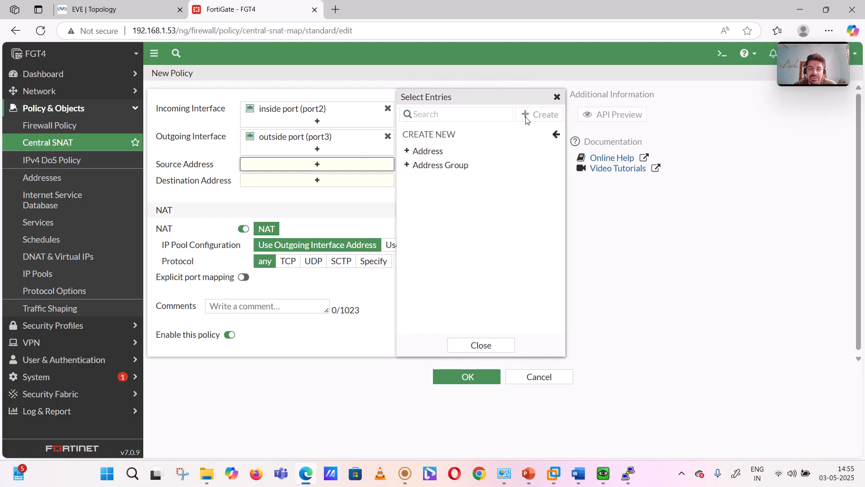
pyautogui.click(439, 152)
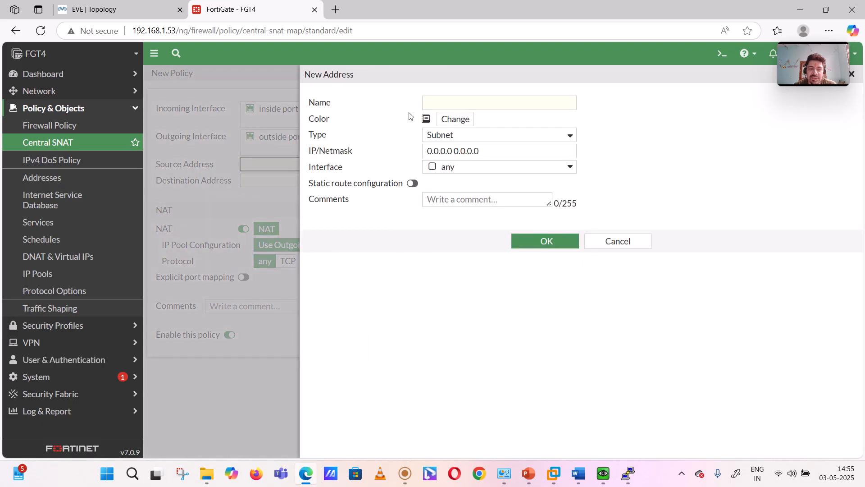
pyautogui.click(460, 96)
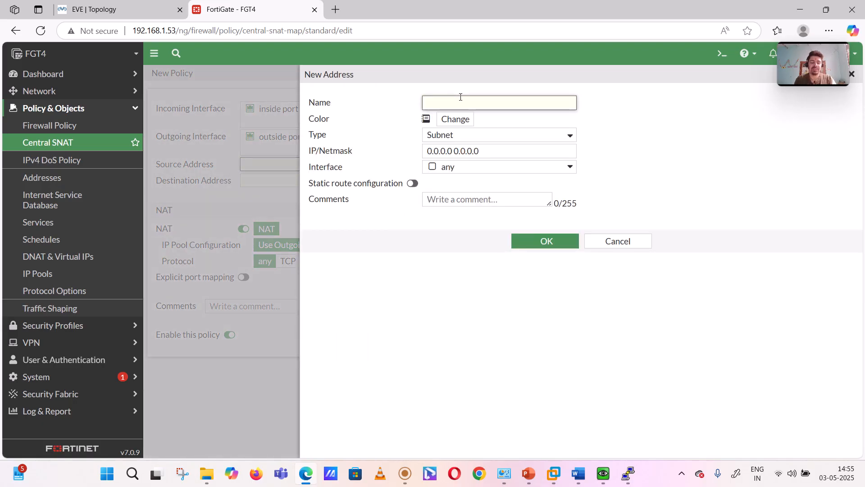
pyautogui.write('10')
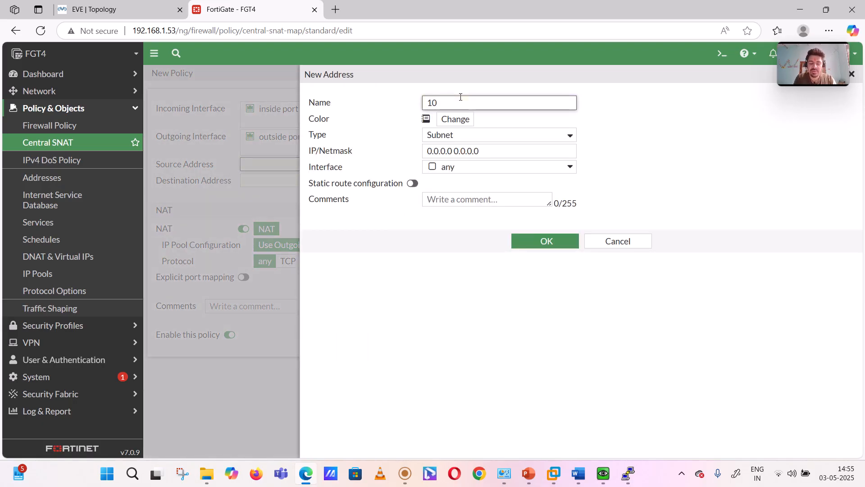
pyautogui.write('.4.0.x')
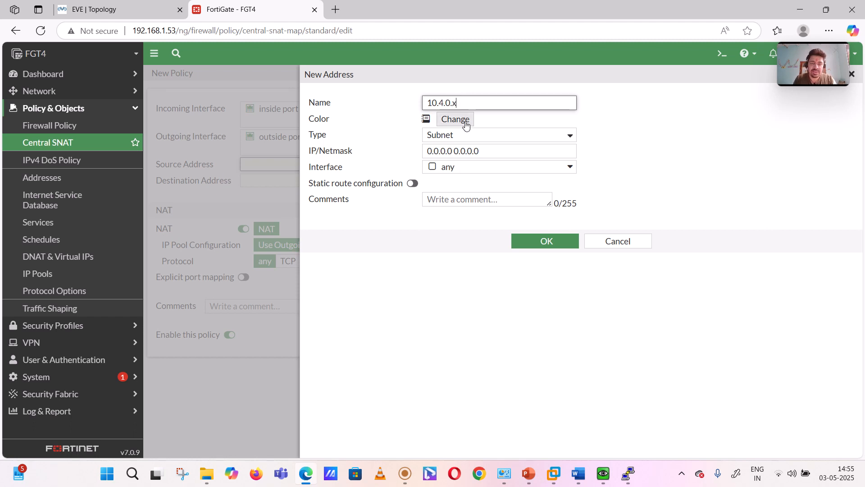
# - Set the new address's IP/netmask to 10.0.4.0/24, check it against the EVE topology's Linux10 and Win10 subnet, and save the address
pyautogui.moveTo(484, 151); pyautogui.dragTo(419, 160)
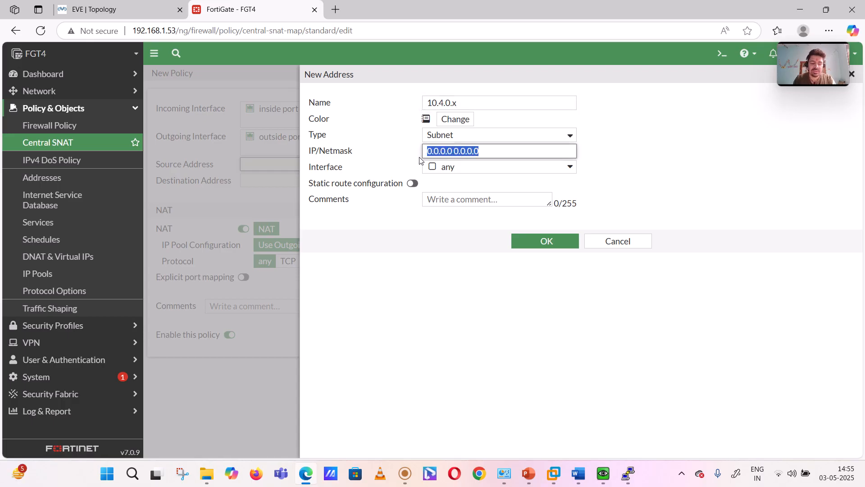
pyautogui.write('10.0.')
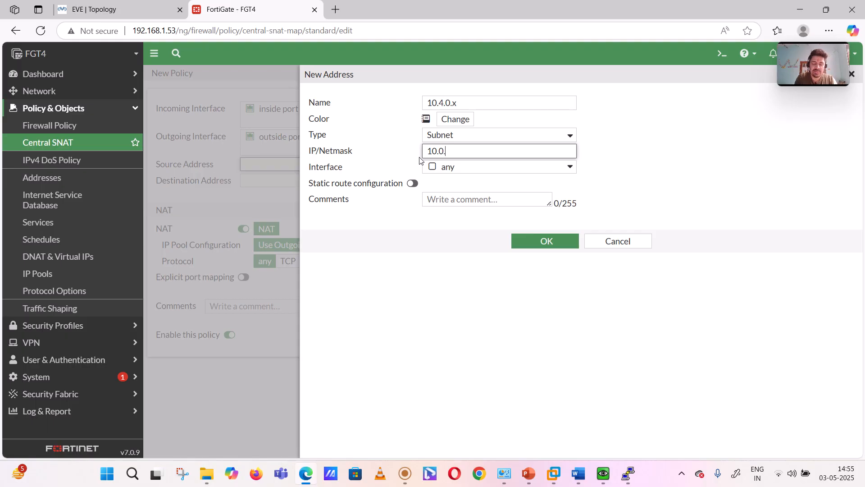
pyautogui.write('4.0/24')
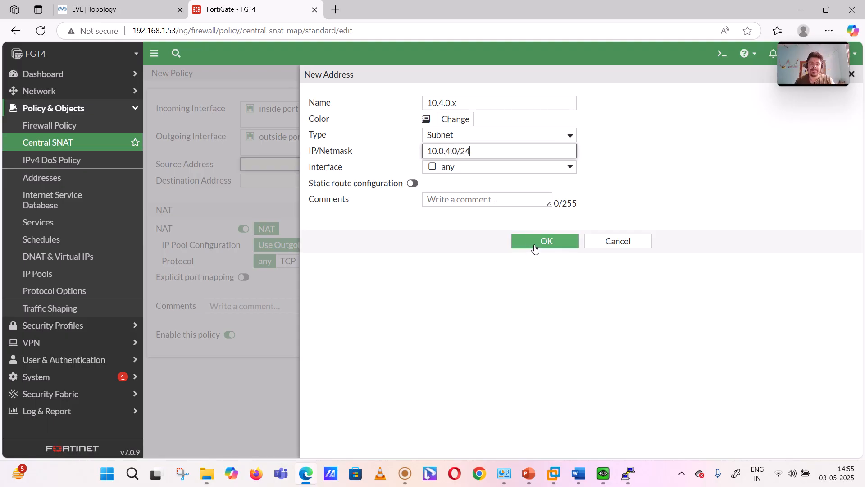
pyautogui.click(118, 9)
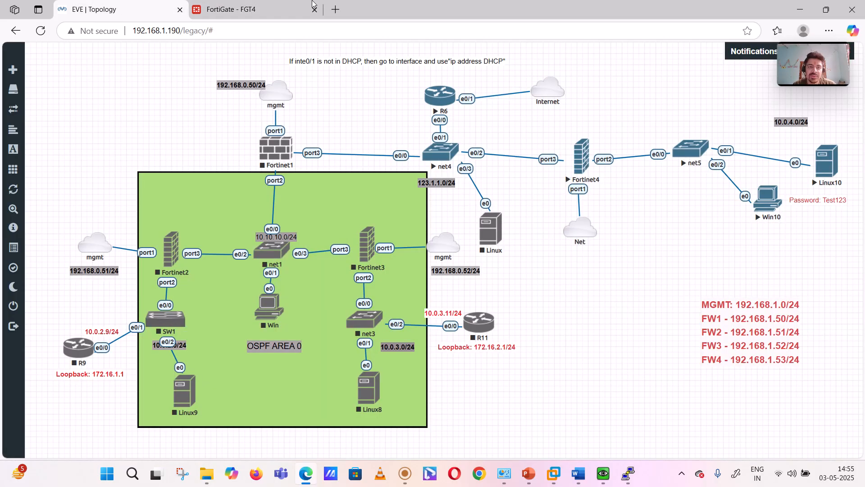
pyautogui.click(289, 9)
pyautogui.click(548, 239)
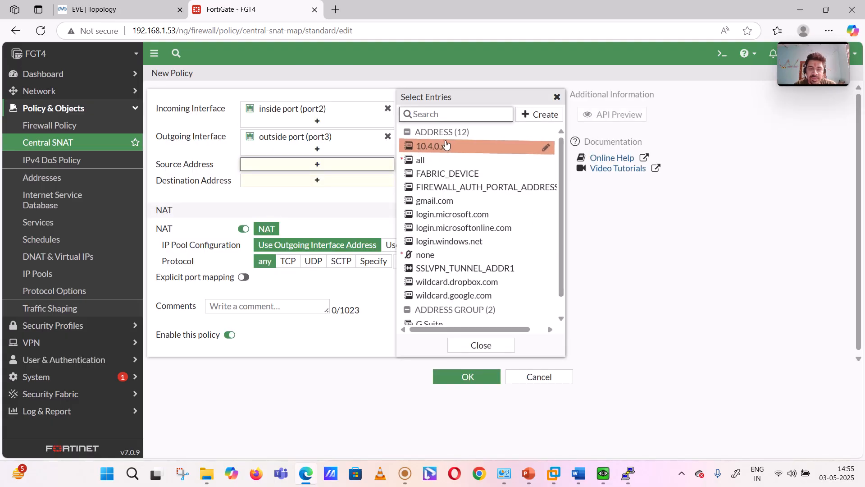
# - Set the SNAT policy's source address to 10.4.0.x and its destination address to all
pyautogui.click(440, 147)
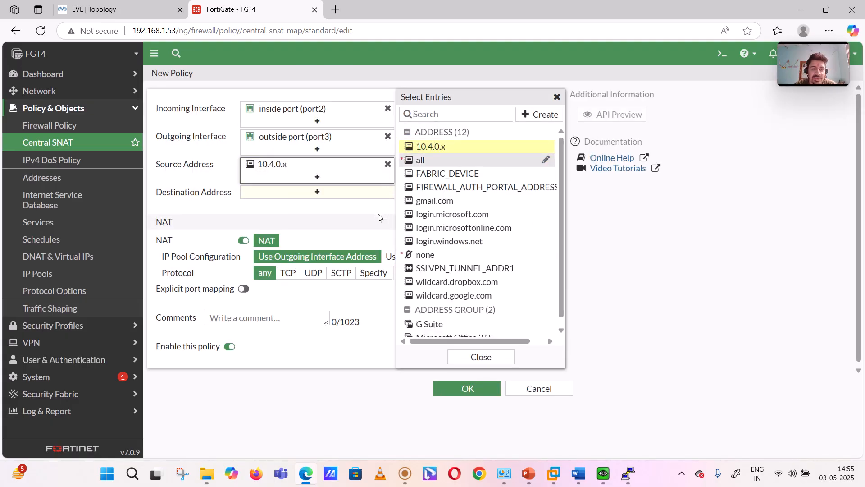
pyautogui.click(324, 193)
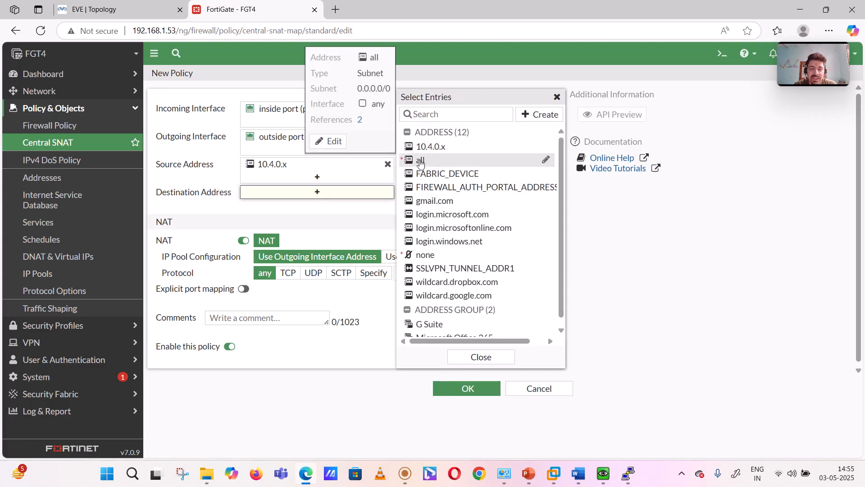
pyautogui.click(419, 160)
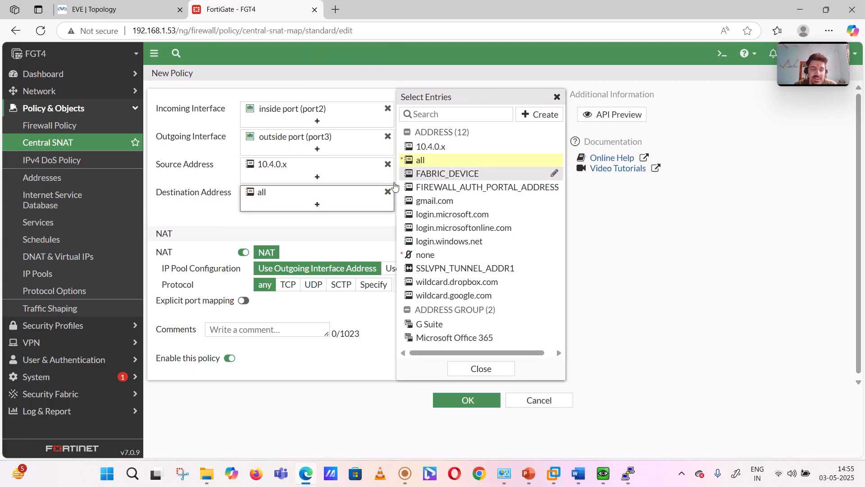
pyautogui.click(352, 230)
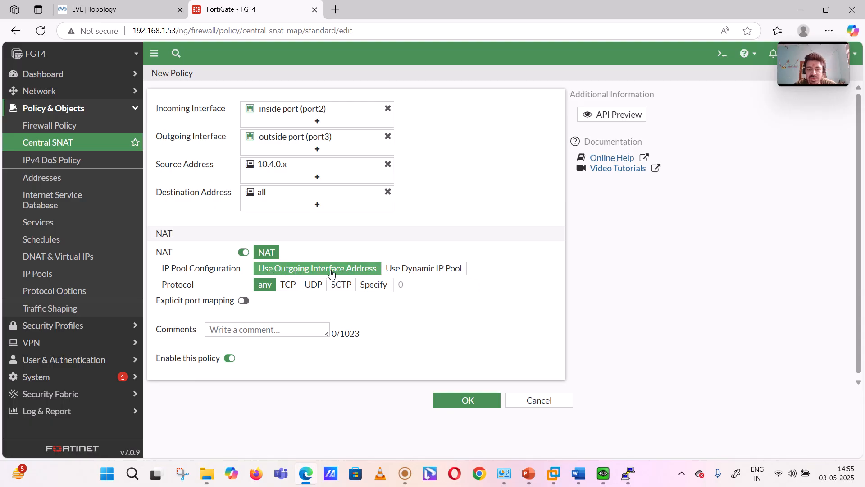
# - Check the EVE topology, set the policy's IP pool configuration to Use Dynamic IP Pool, and start creating a new pool
pyautogui.click(119, 8)
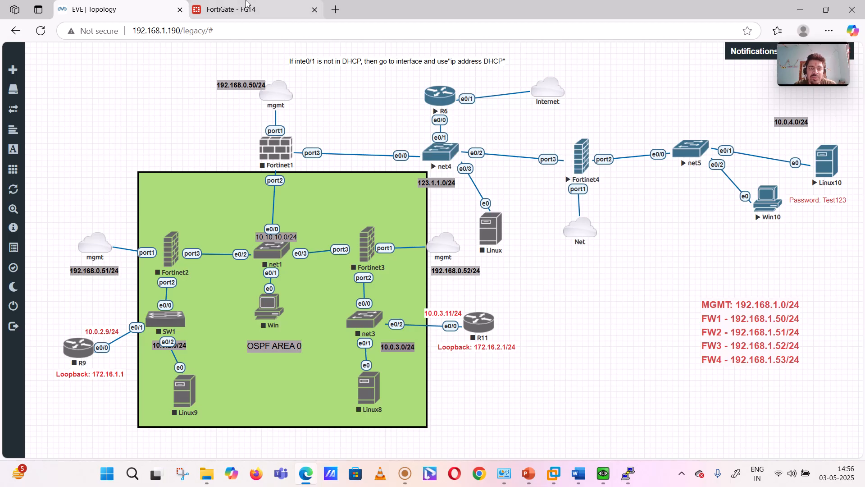
pyautogui.click(247, 4)
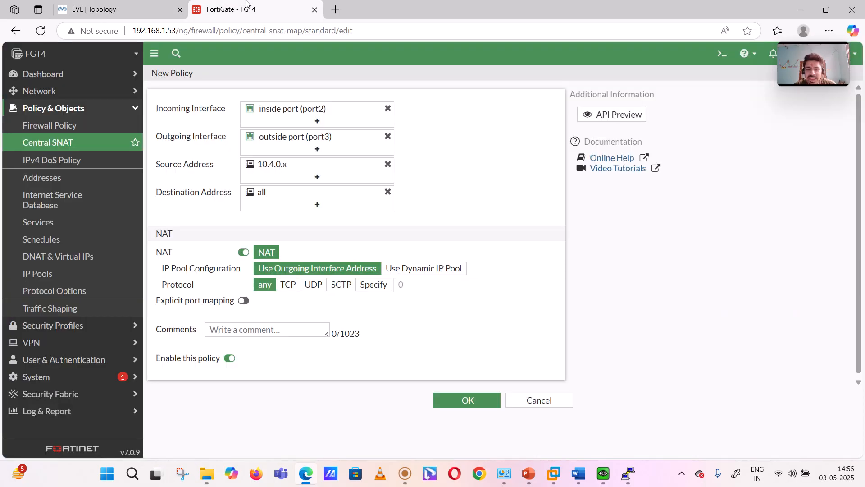
pyautogui.click(408, 269)
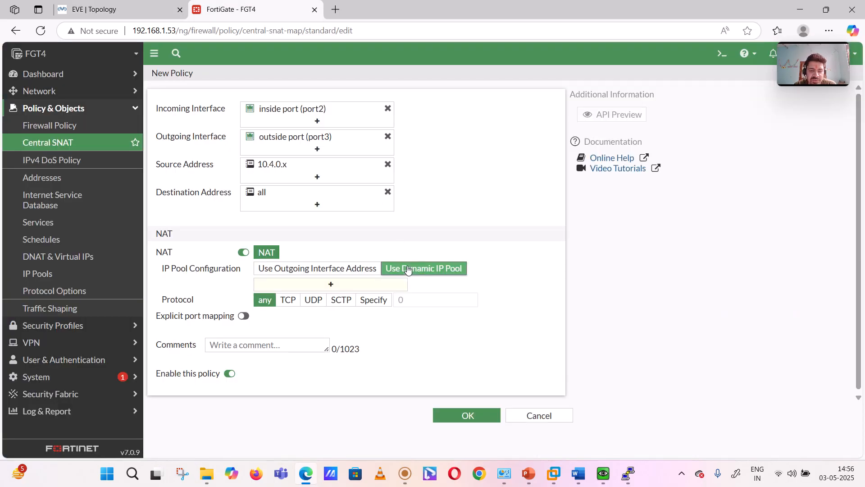
pyautogui.click(350, 284)
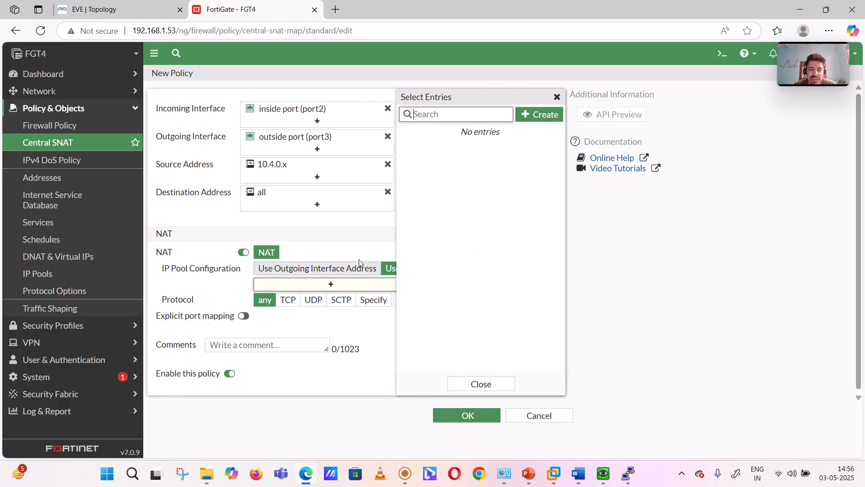
pyautogui.click(537, 115)
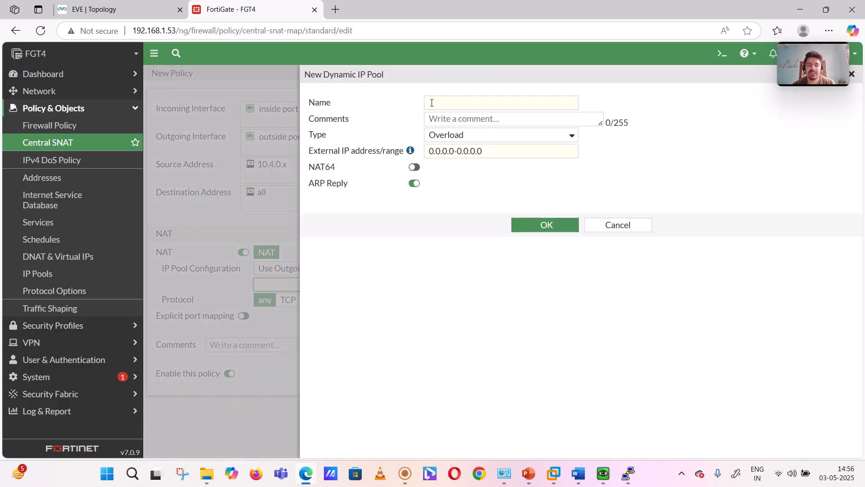
# - Name the dynamic IP pool "Pool for FGT 4" and keep its type as Overload
pyautogui.click(432, 103)
pyautogui.write('P')
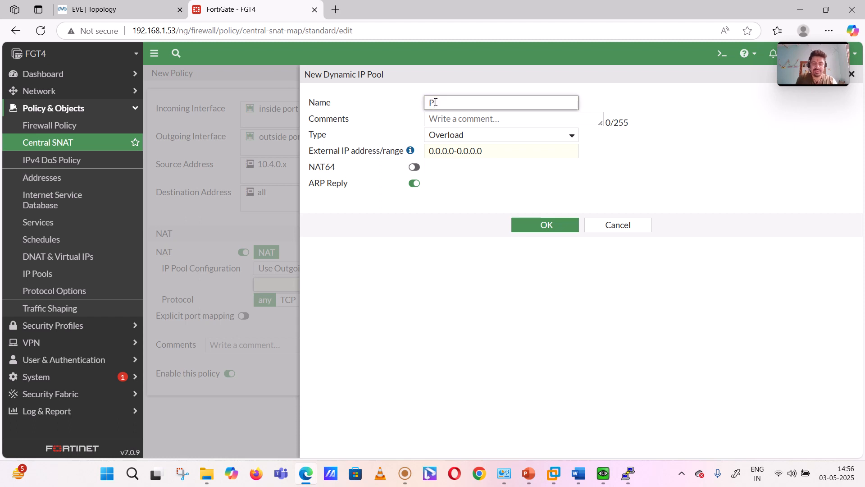
pyautogui.write('ool for FGT 4')
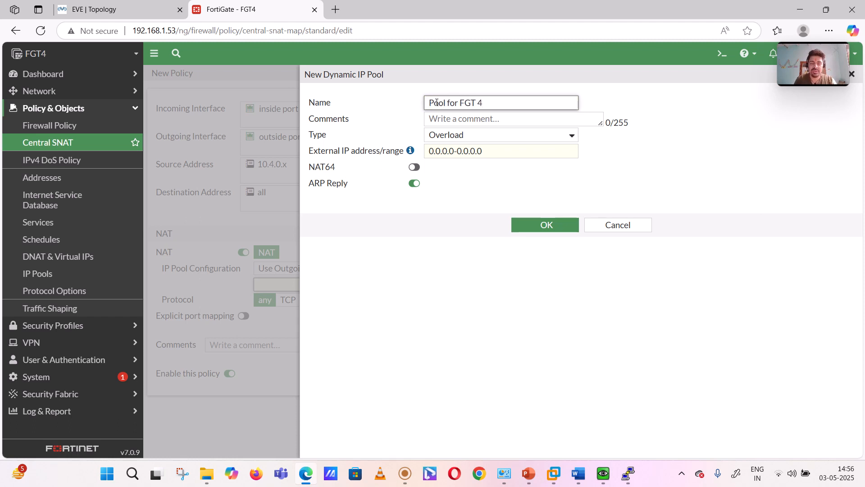
pyautogui.click(463, 137)
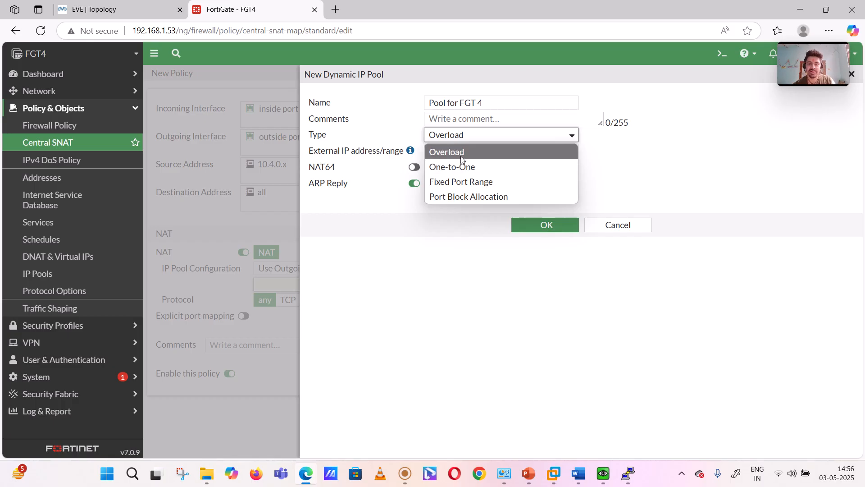
pyautogui.click(463, 153)
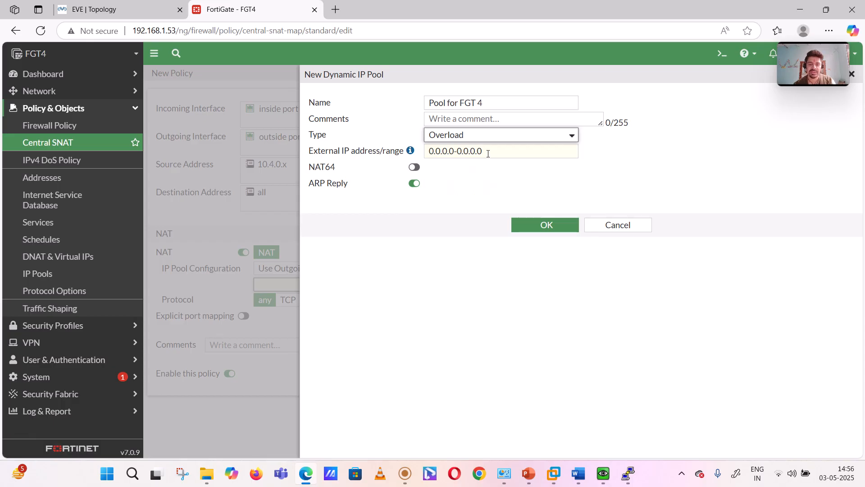
# - Set the pool's external IP range to 123.1.1.179-123.1.1.180, consulting the annotated topology in Word, and save the pool
pyautogui.moveTo(488, 153); pyautogui.dragTo(396, 160)
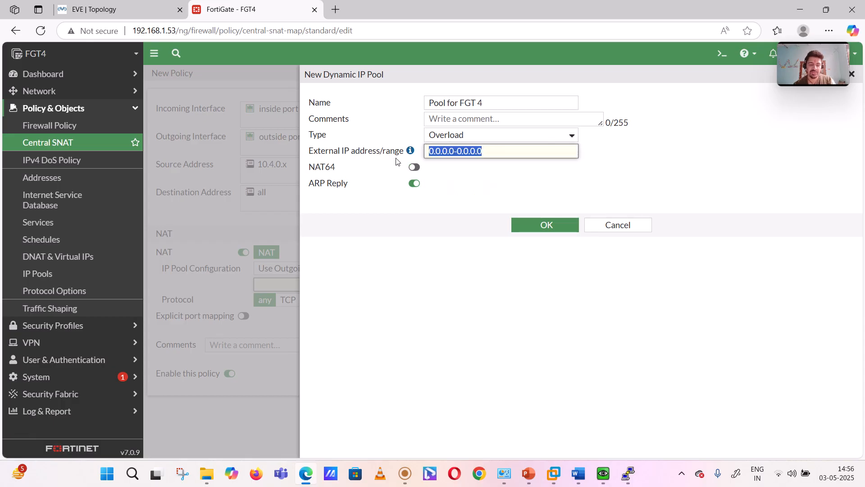
pyautogui.click(578, 473)
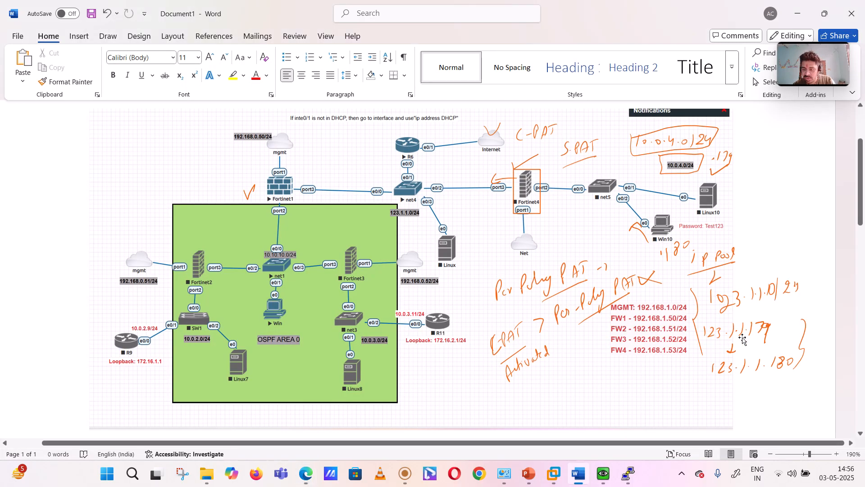
pyautogui.click(579, 473)
pyautogui.write('123.1.1.1')
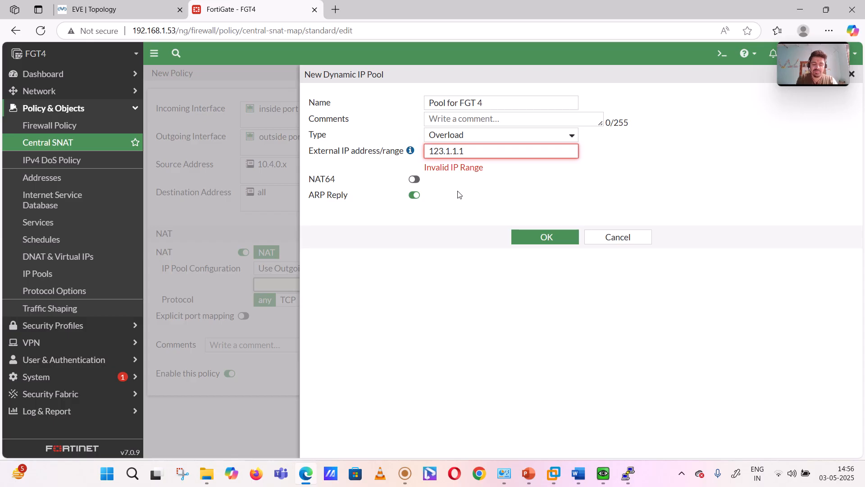
pyautogui.write('79-123.')
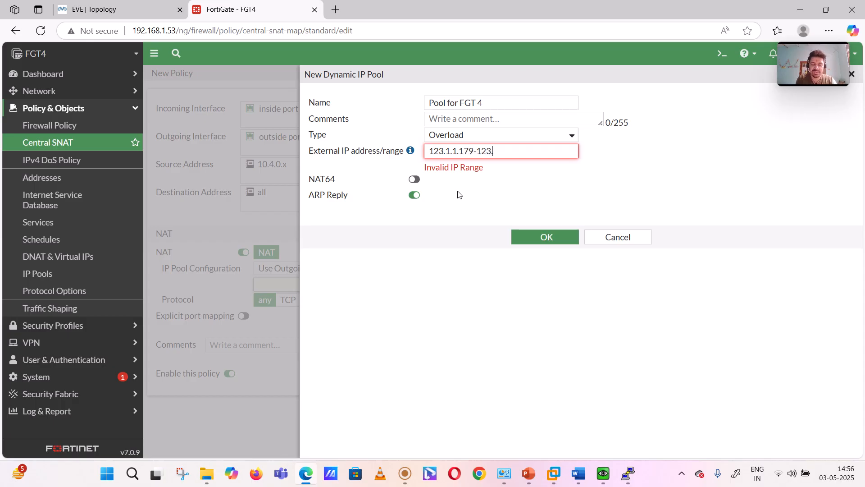
pyautogui.write('1.1.1')
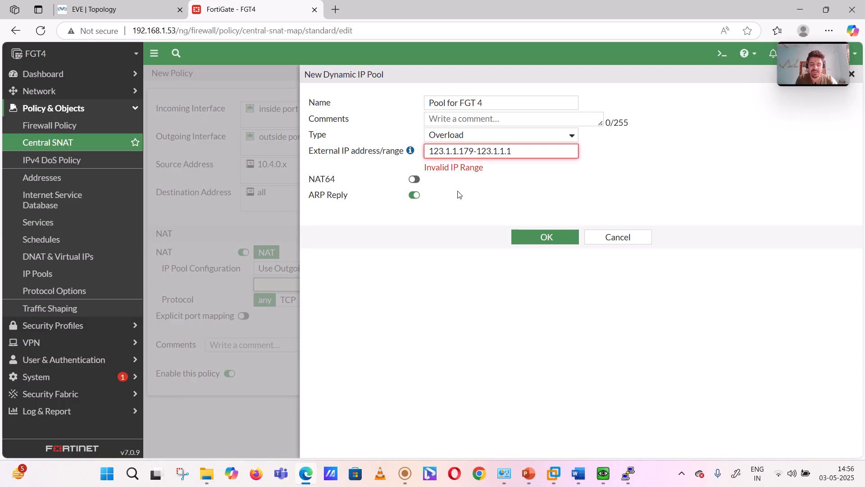
pyautogui.write('80')
pyautogui.click(471, 211)
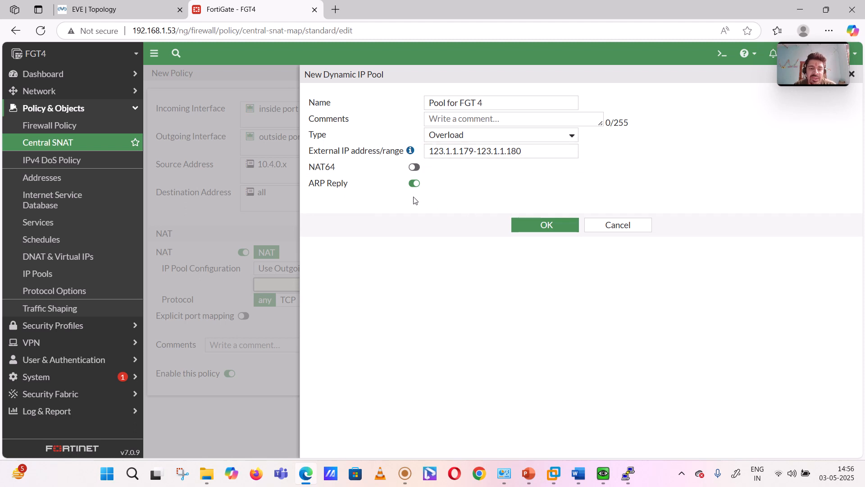
pyautogui.click(531, 224)
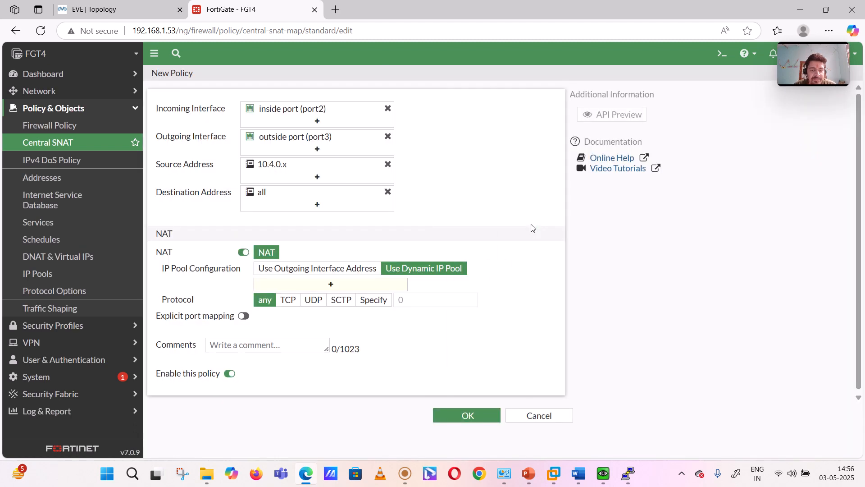
# - Assign Pool for FGT 4 to the policy's NAT settings with protocol any and save the Central SNAT policy
pyautogui.click(342, 287)
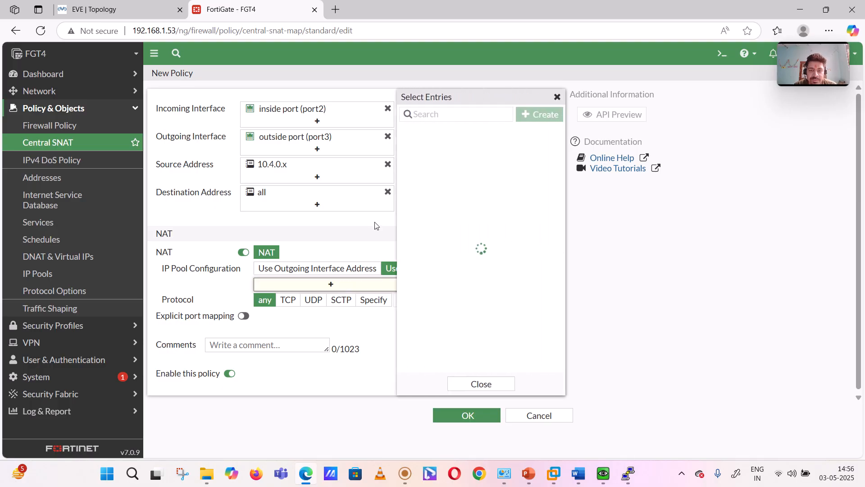
pyautogui.click(447, 131)
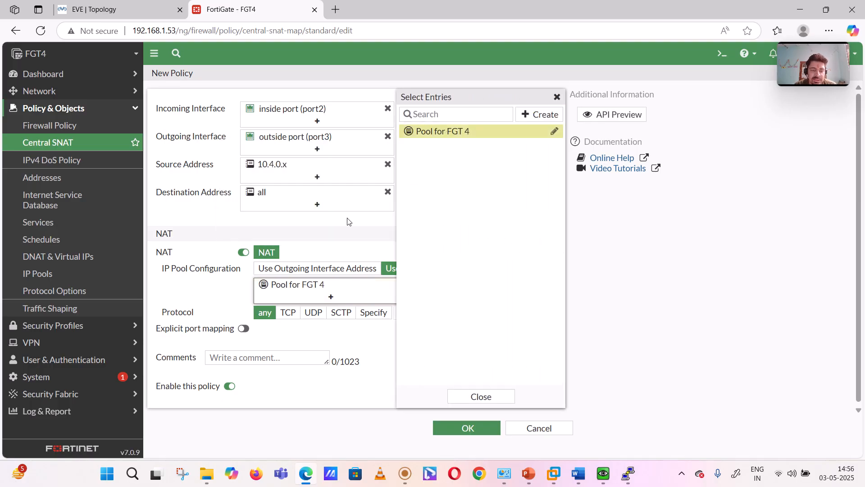
pyautogui.click(290, 285)
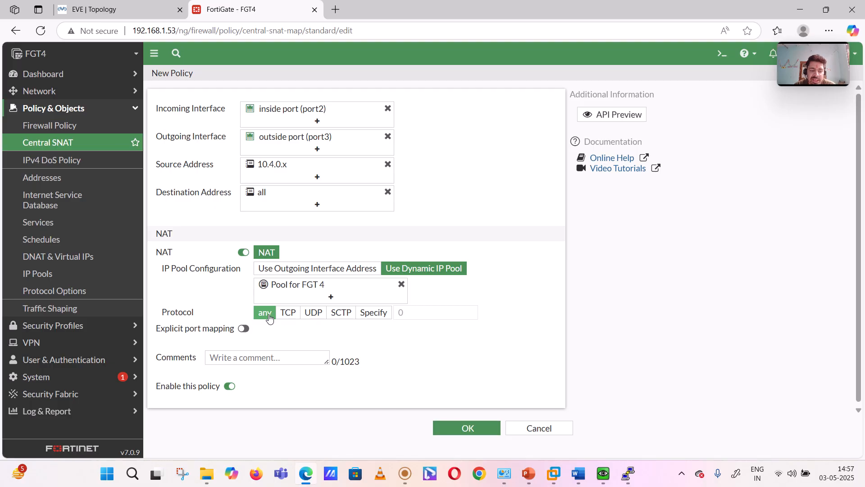
pyautogui.scroll(-1, 429, 359)
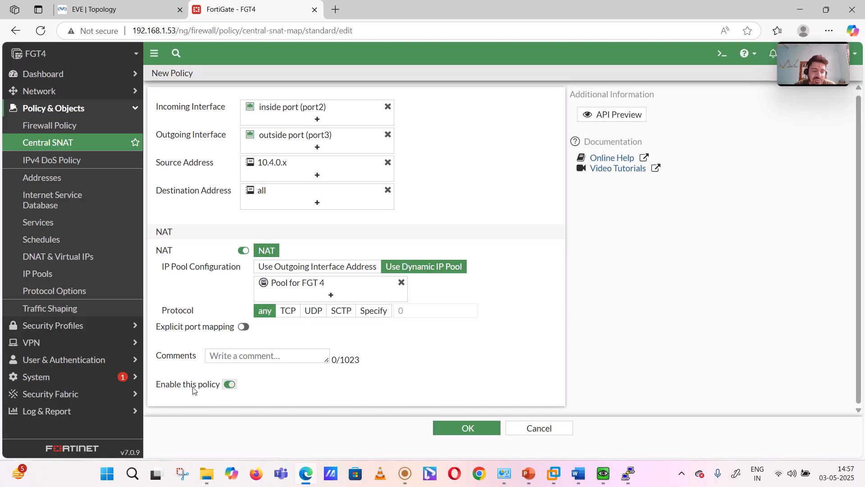
pyautogui.click(467, 430)
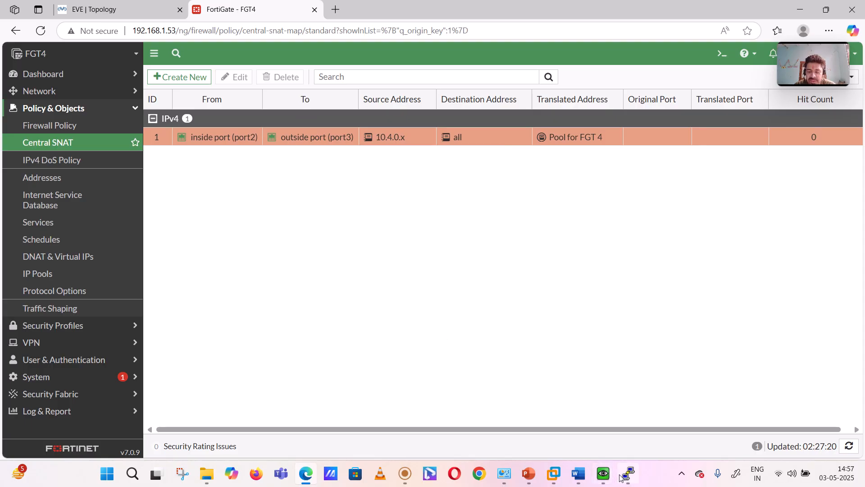
# - Switch to the Win10 QEMU console and ping 8.8.8.8 from its command prompt
pyautogui.moveTo(627, 474)
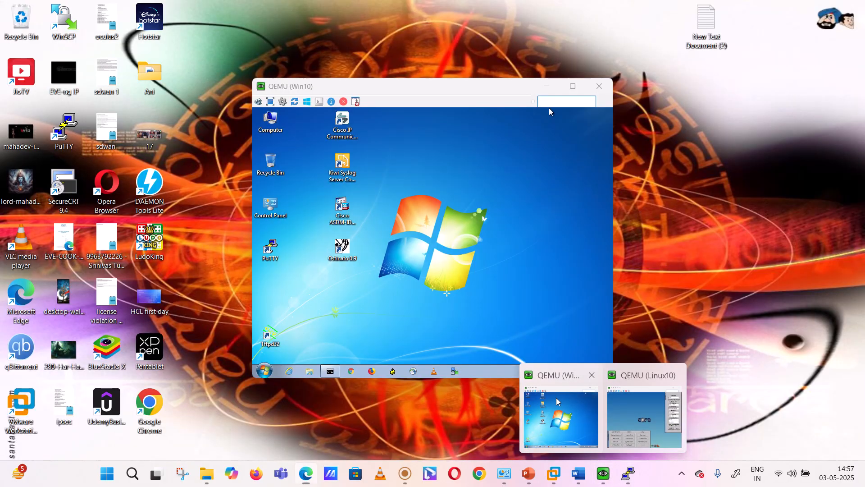
pyautogui.click(557, 401)
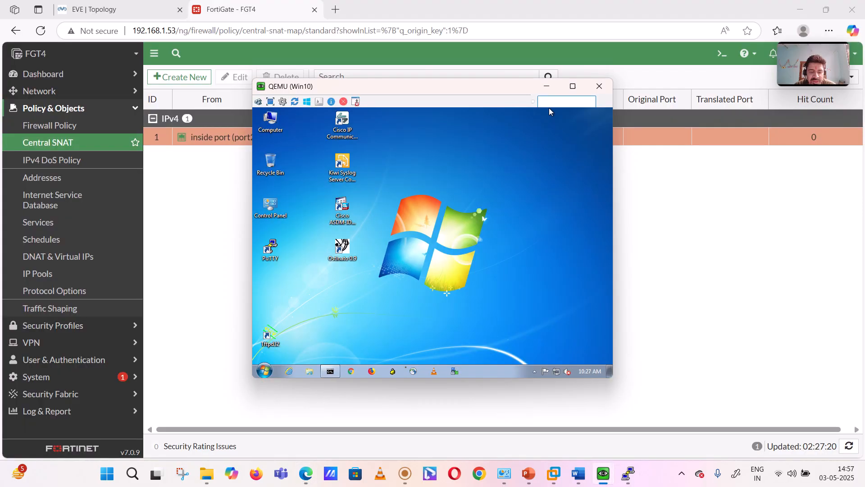
pyautogui.click(329, 371)
pyautogui.press('Return')
pyautogui.press('Return')
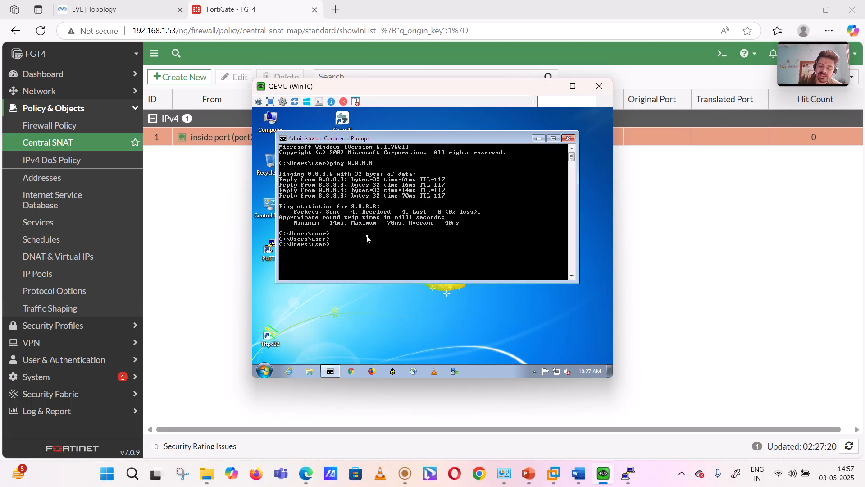
pyautogui.press('Up')
pyautogui.press('Return')
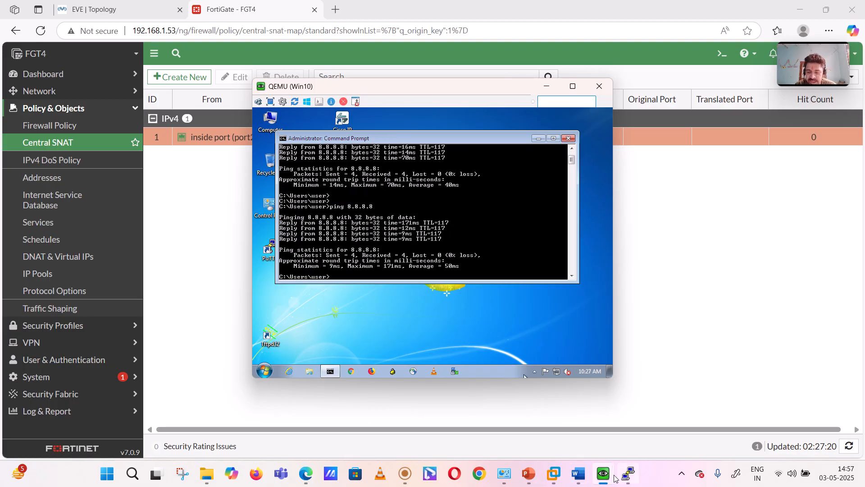
# - Switch to the Linux10 QEMU console, close its control panel, and ping 8.8.8.8 from a terminal
pyautogui.moveTo(603, 473)
pyautogui.click(667, 396)
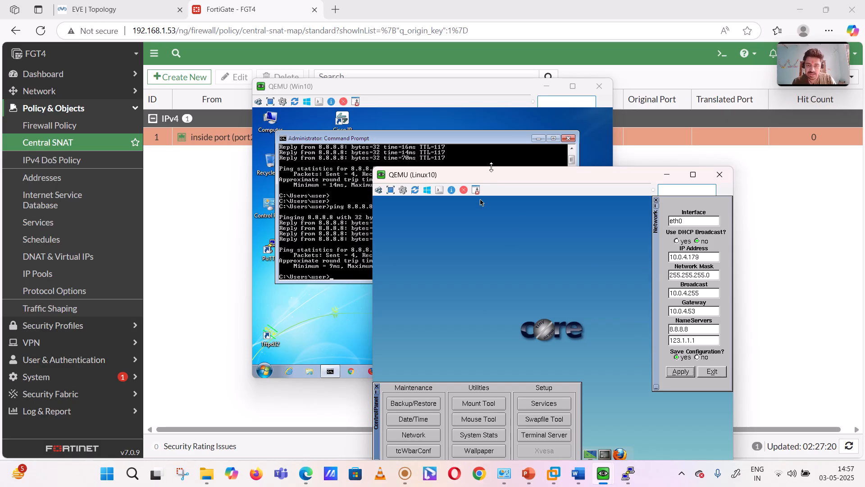
pyautogui.moveTo(491, 174); pyautogui.dragTo(539, 98)
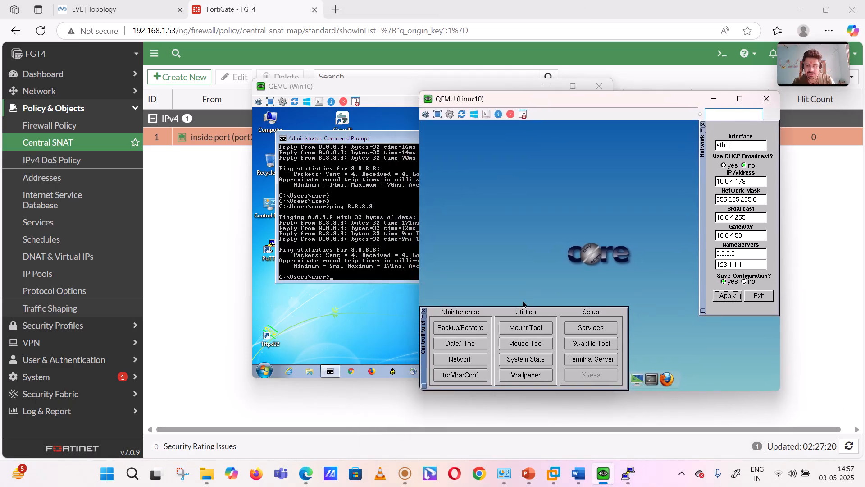
pyautogui.click(424, 311)
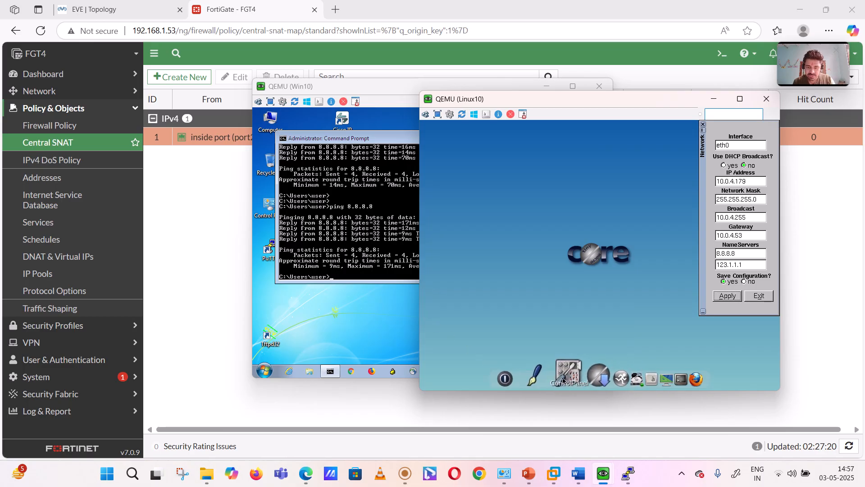
pyautogui.click(664, 379)
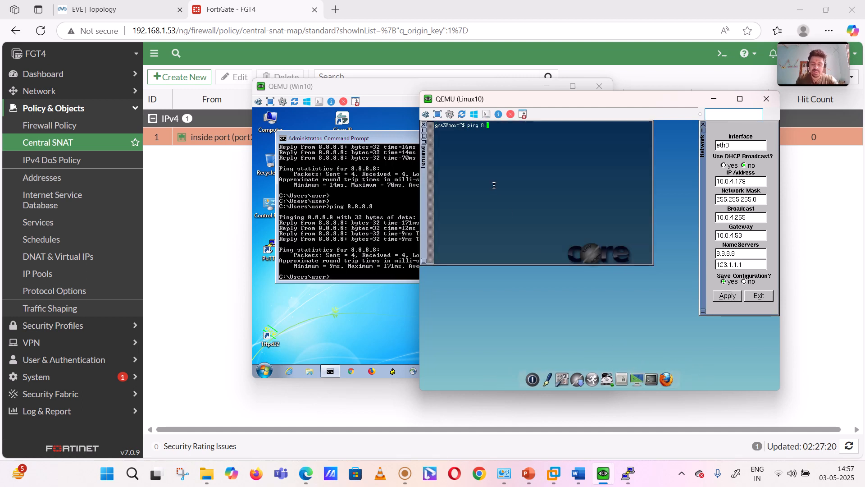
pyautogui.press('Return')
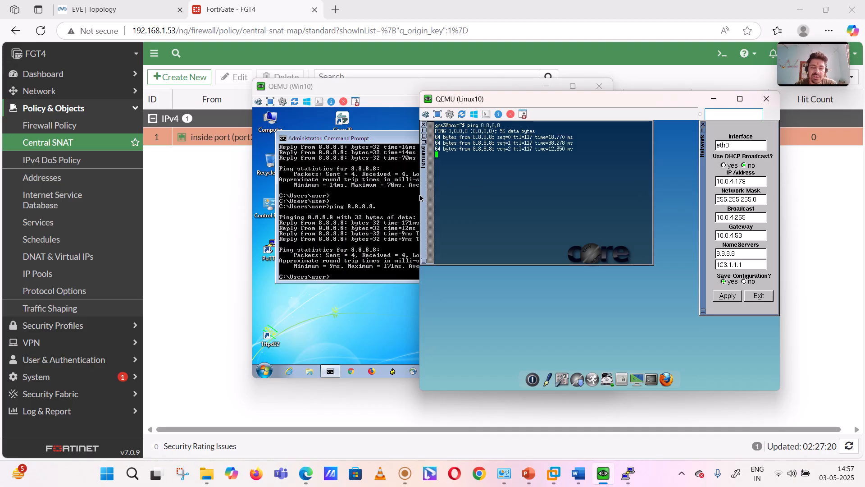
# - Repeat the ping to 8.8.8.8 from Win10 while the Linux10 ping keeps running
pyautogui.click(334, 215)
pyautogui.press('Up')
pyautogui.press('Return')
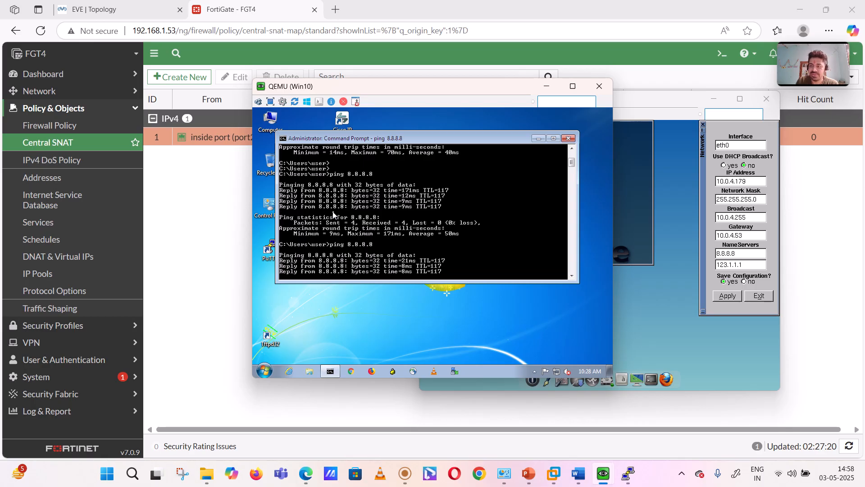
# - Ping 8.8.8.8 from Win10 three more times and bring the Linux10 console forward to check its running ping
pyautogui.press('Up')
pyautogui.press('Return')
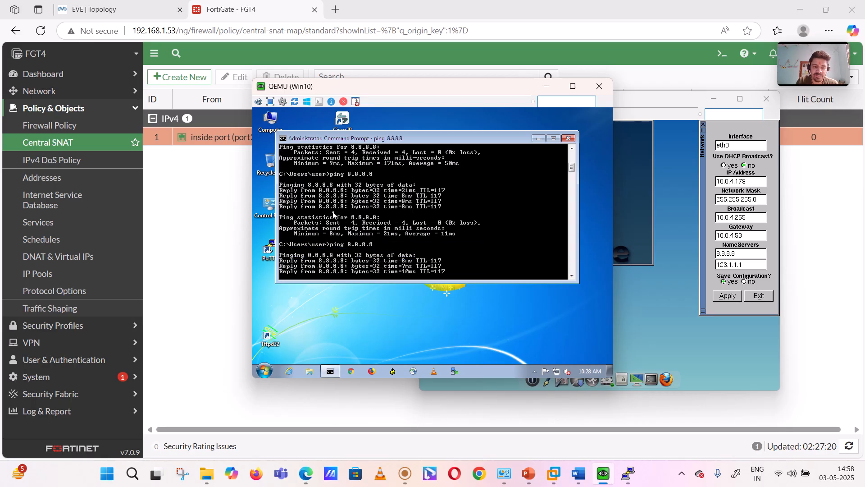
pyautogui.press('Up')
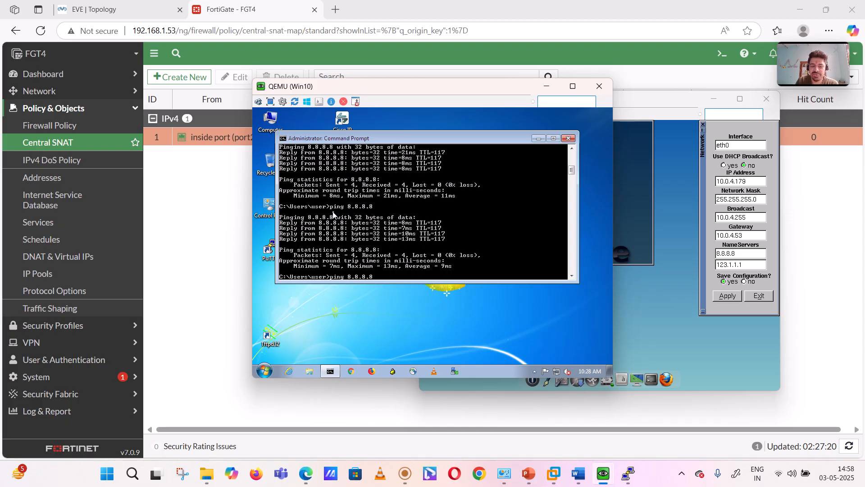
pyautogui.press('Return')
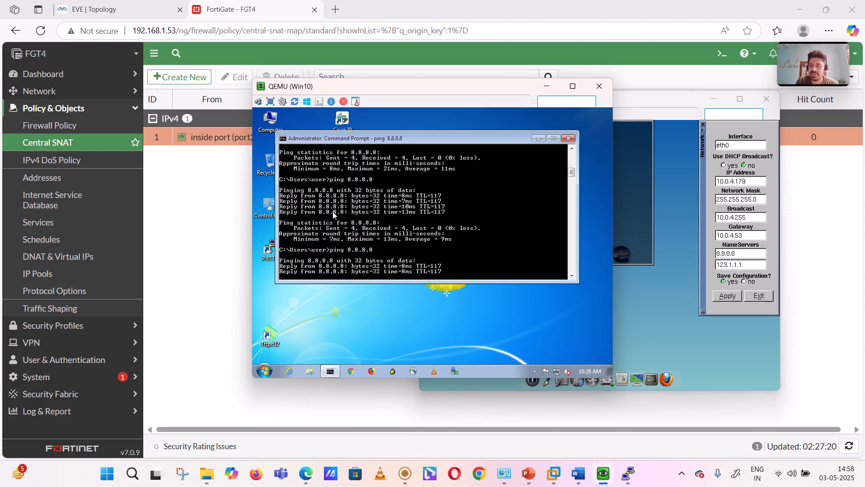
pyautogui.press('Up')
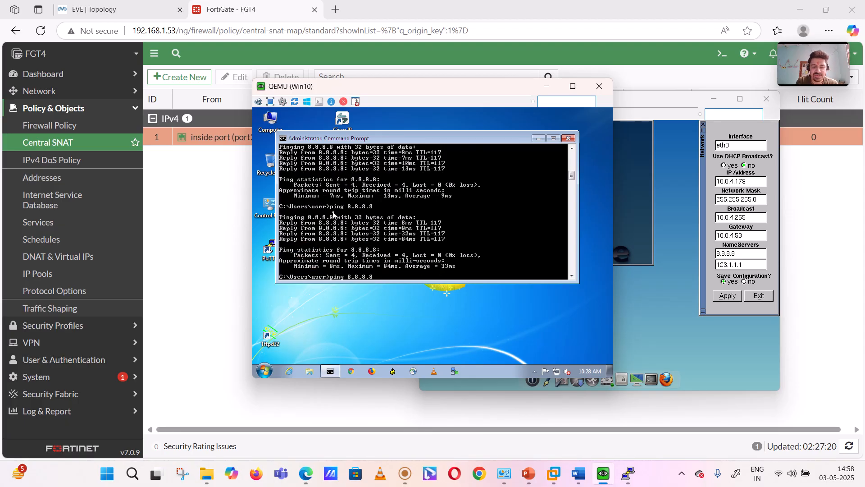
pyautogui.press('Return')
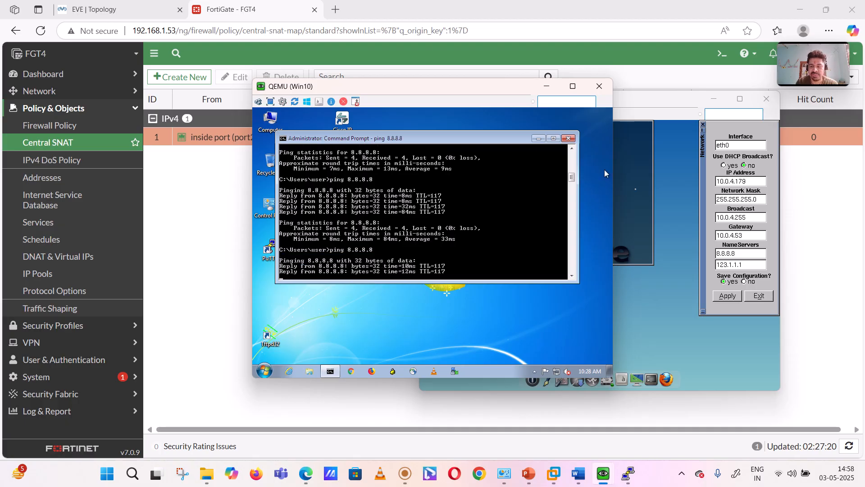
pyautogui.click(635, 189)
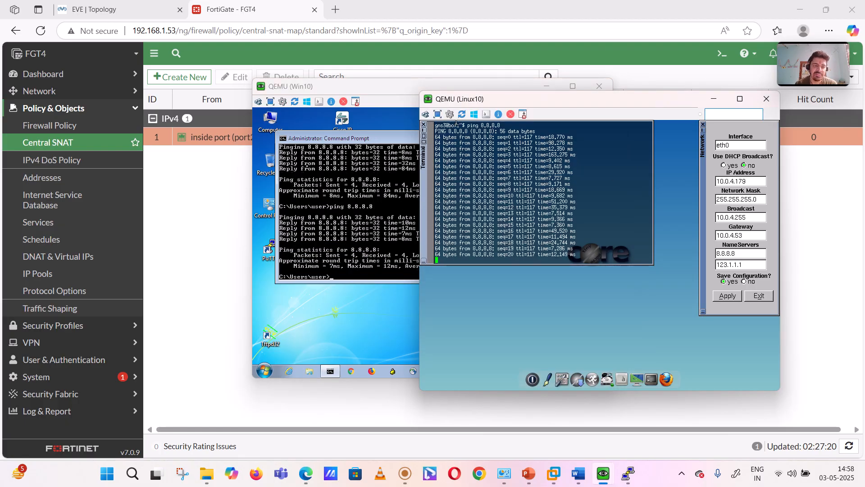
# - Switch to the FGT4 browser page, run get system session list in its CLI console, and examine the source-NAT entries for 10.0.4.121 and 10.0.4.179
pyautogui.click(223, 5)
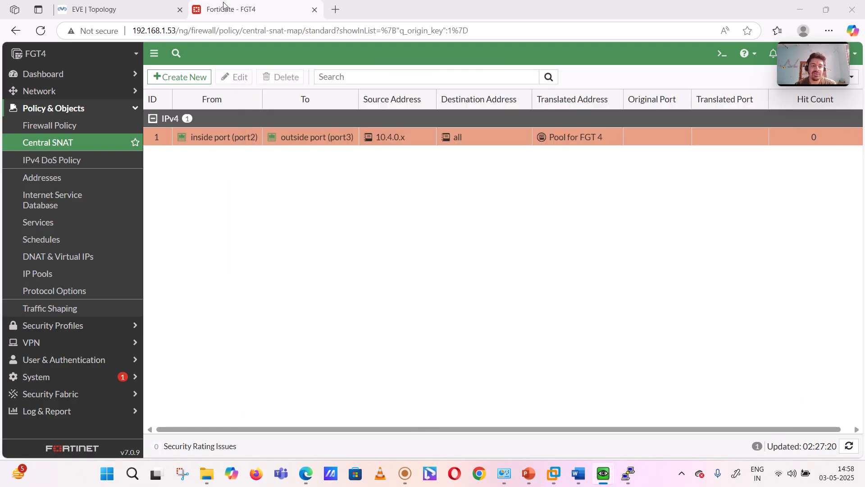
pyautogui.click(720, 63)
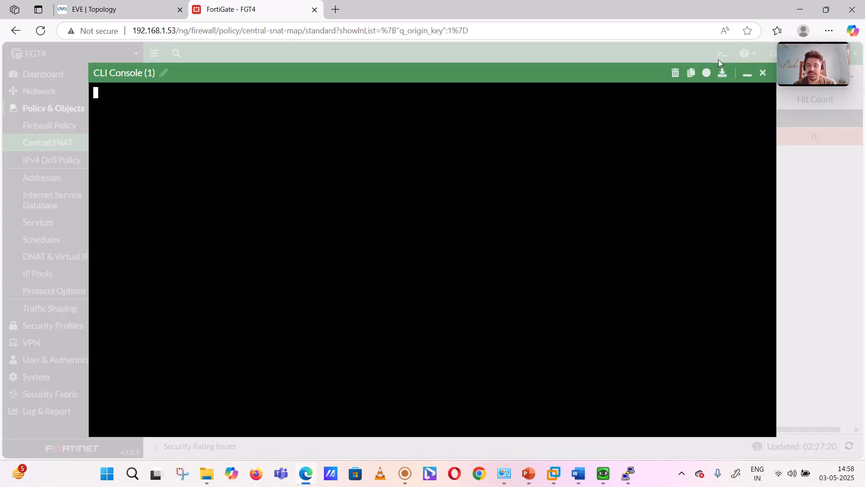
pyautogui.write('get s')
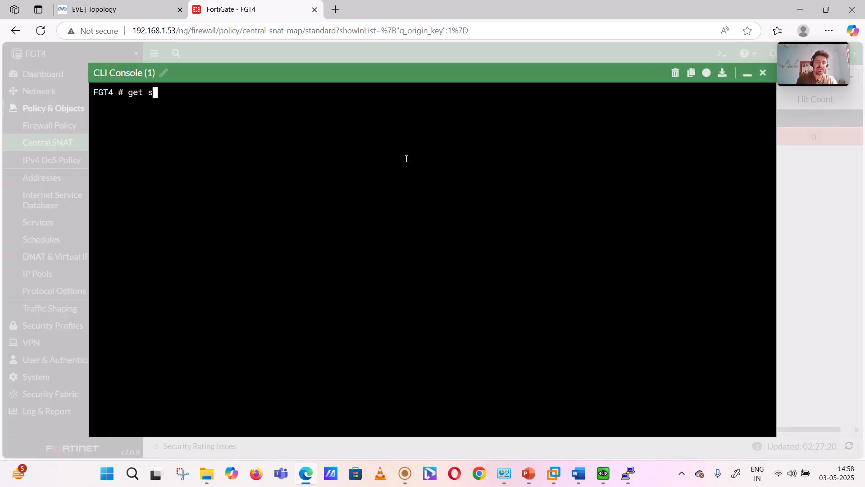
pyautogui.write('ystem session')
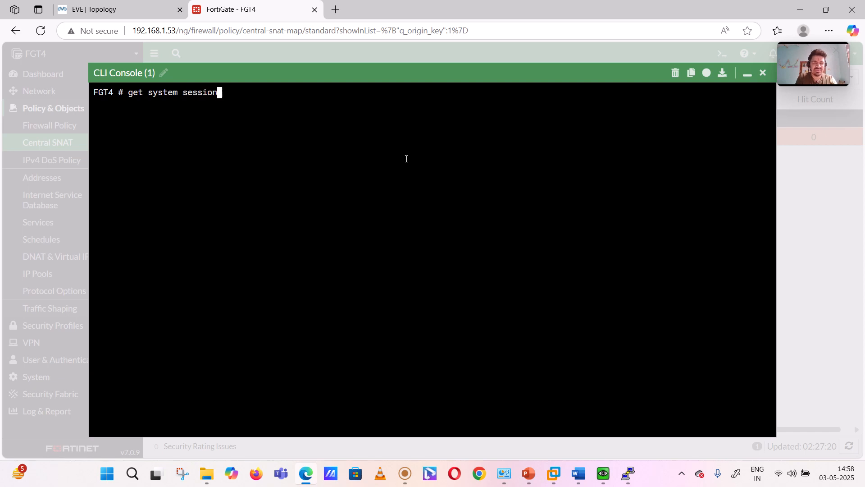
pyautogui.write(' list')
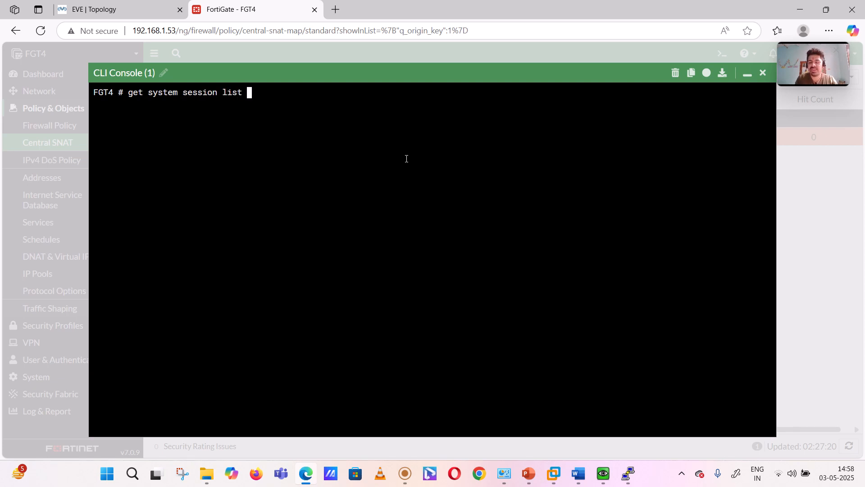
pyautogui.press('Return')
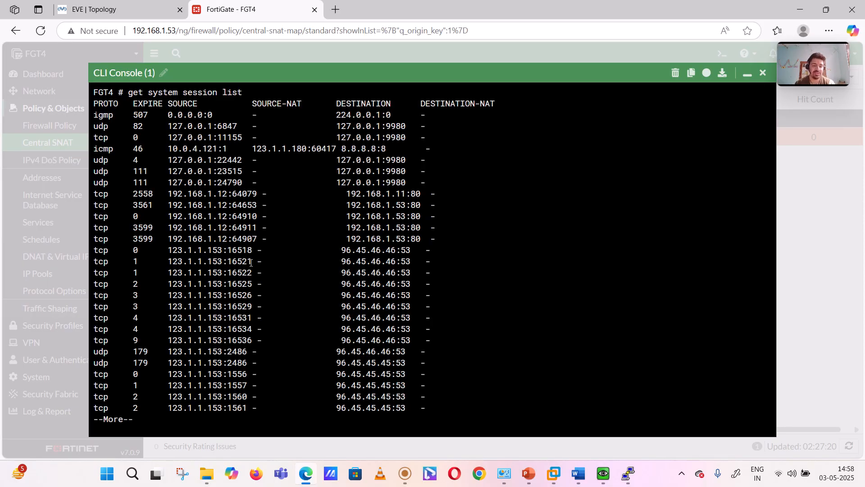
pyautogui.press('space')
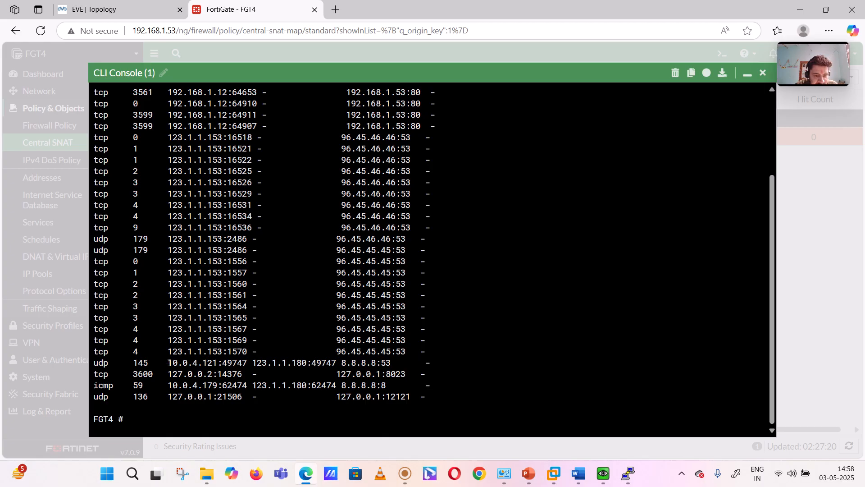
pyautogui.moveTo(169, 362); pyautogui.dragTo(312, 362)
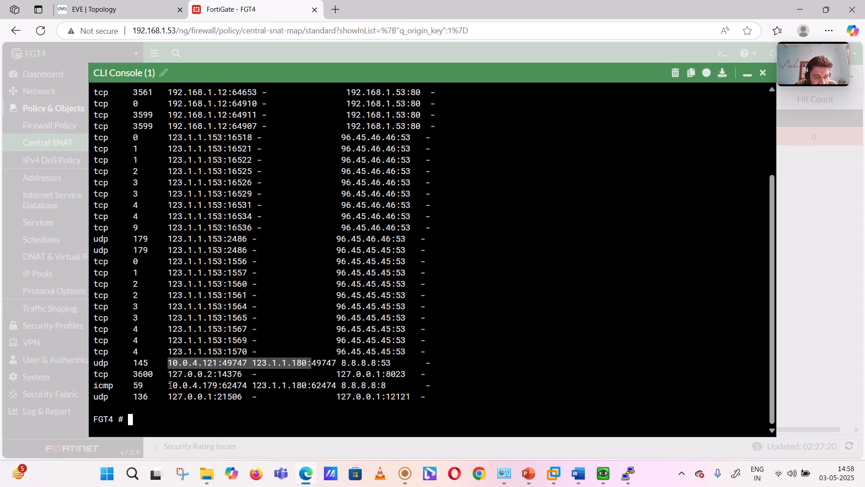
pyautogui.moveTo(171, 385); pyautogui.dragTo(306, 385)
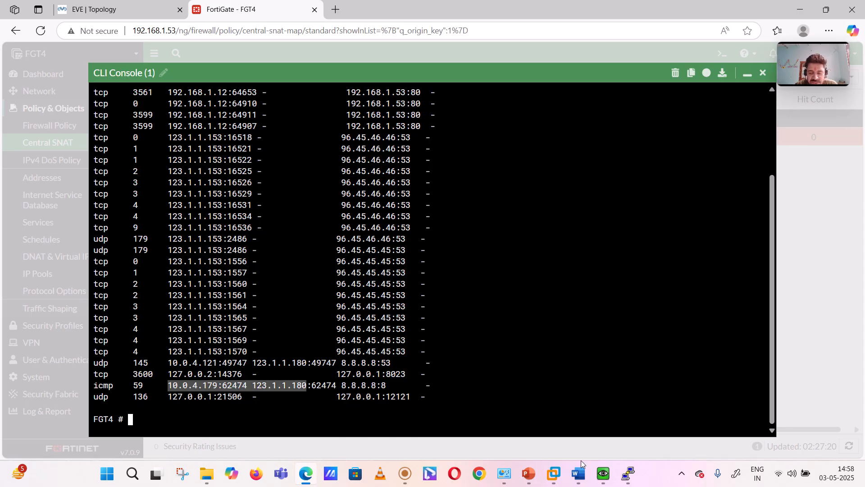
# - Switch to the Win10 console, display its IP configuration with ipconfig, and ping 8.8.8.8 again
pyautogui.moveTo(603, 474)
pyautogui.click(637, 410)
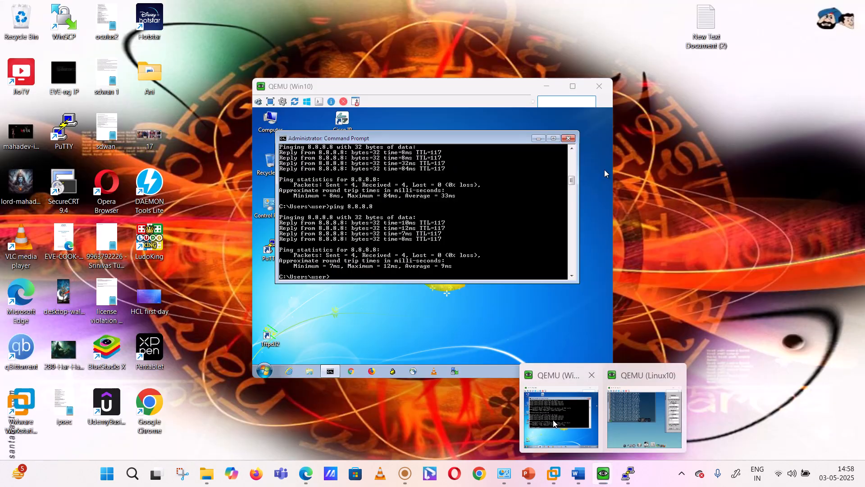
pyautogui.click(561, 419)
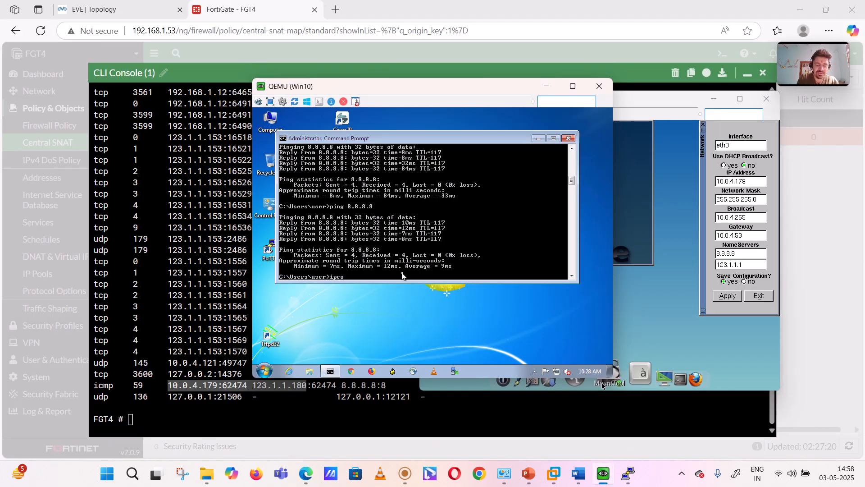
pyautogui.write('ipconfig')
pyautogui.press('Return')
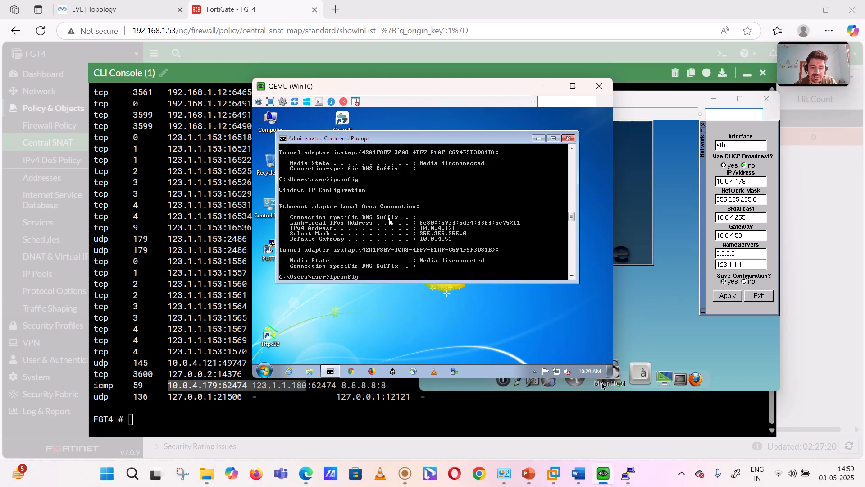
pyautogui.write('ping 8.8.8.8')
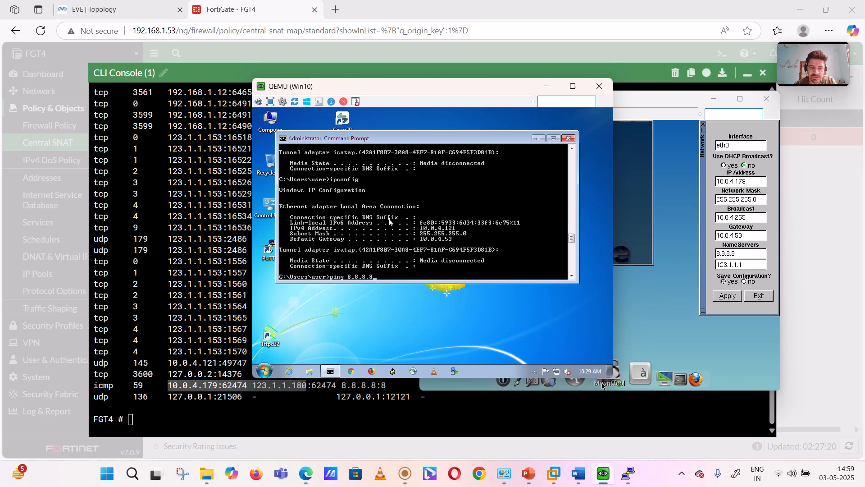
pyautogui.press('Return')
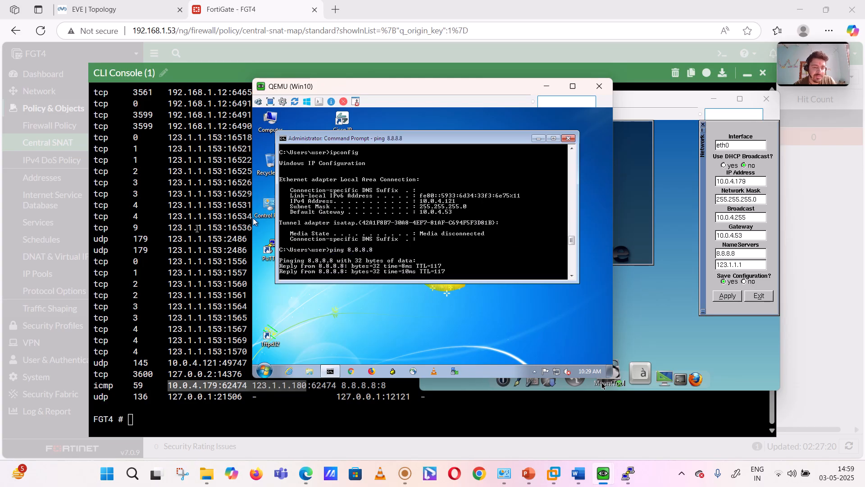
# - Rerun get system session list on FGT4, compare the ICMP sessions' source and source-NAT ports for both hosts, and close the console
pyautogui.click(197, 228)
pyautogui.press('Up')
pyautogui.press('Return')
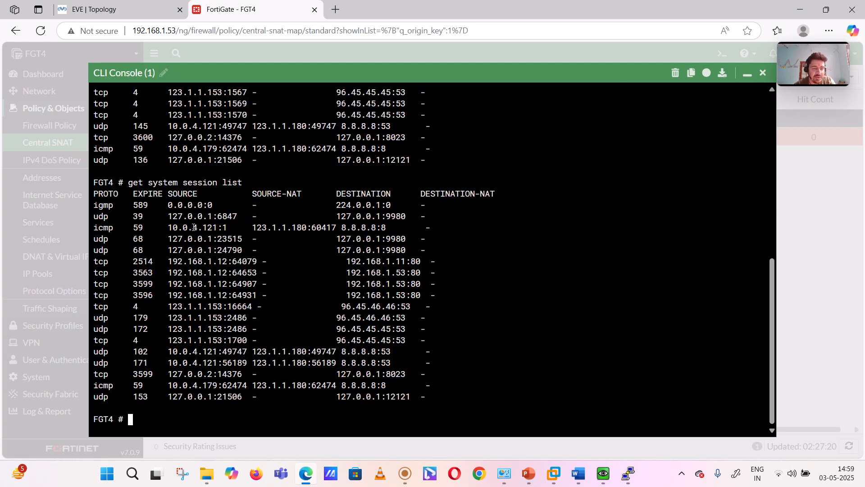
pyautogui.moveTo(165, 229); pyautogui.dragTo(343, 230)
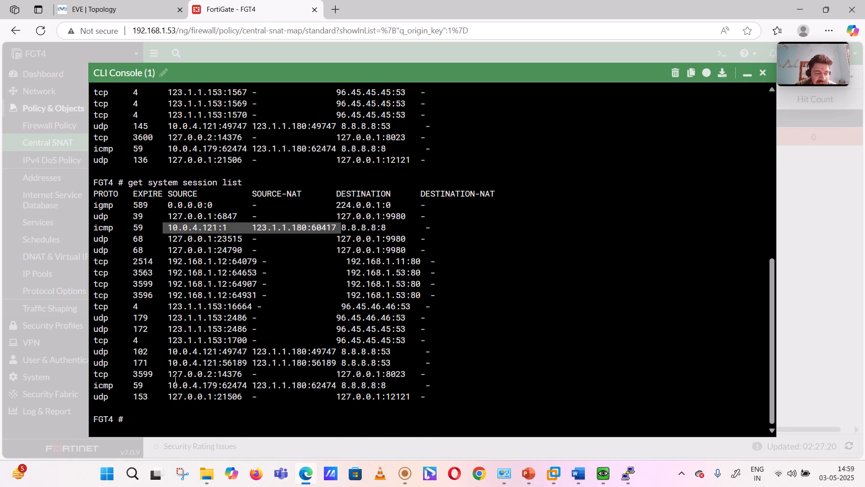
pyautogui.moveTo(171, 384); pyautogui.dragTo(312, 388)
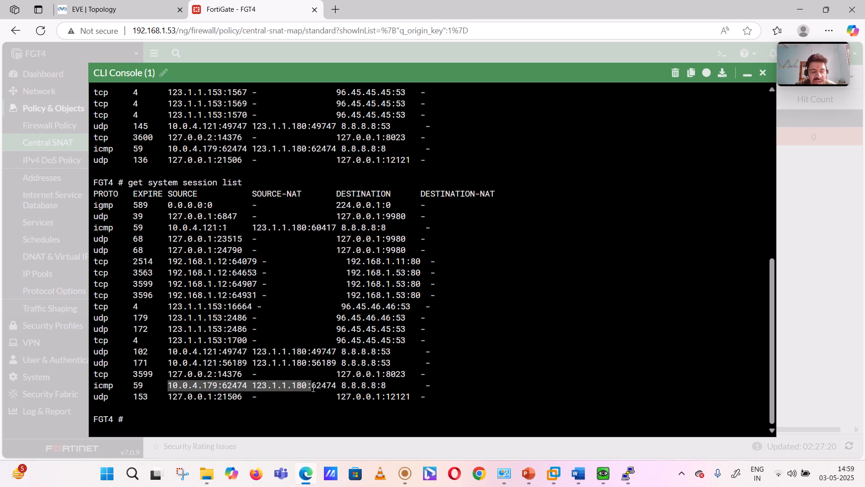
pyautogui.doubleClick(239, 386)
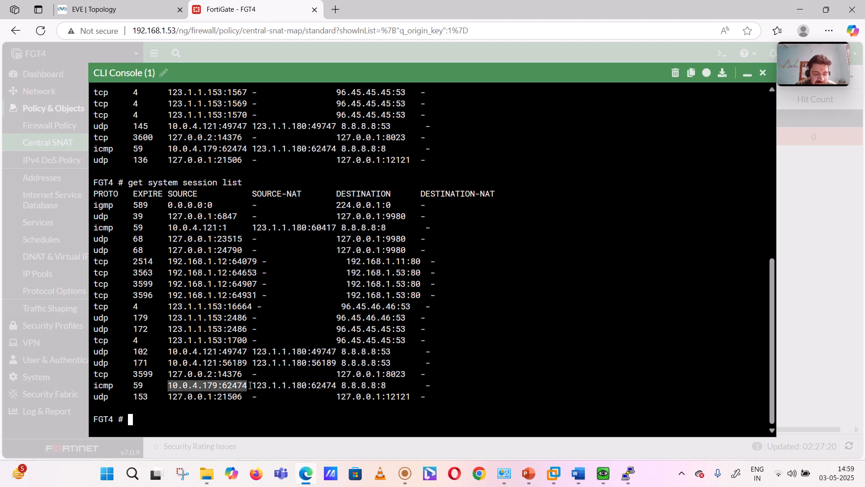
pyautogui.doubleClick(328, 385)
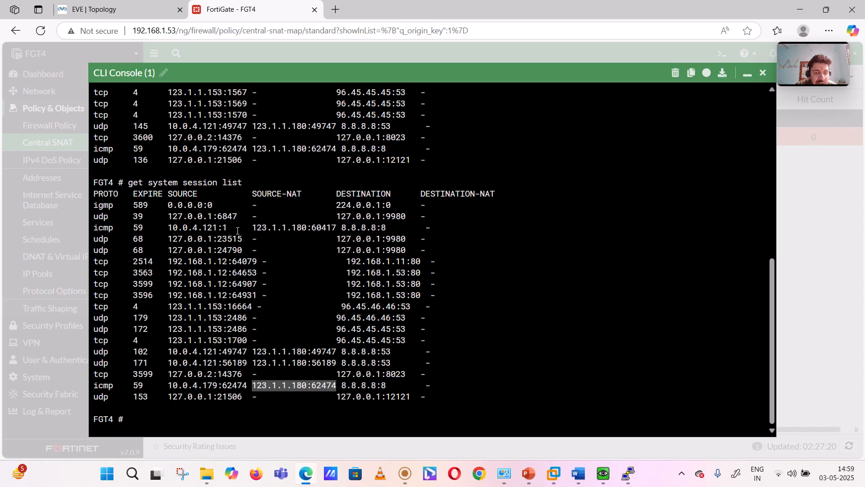
pyautogui.click(224, 228)
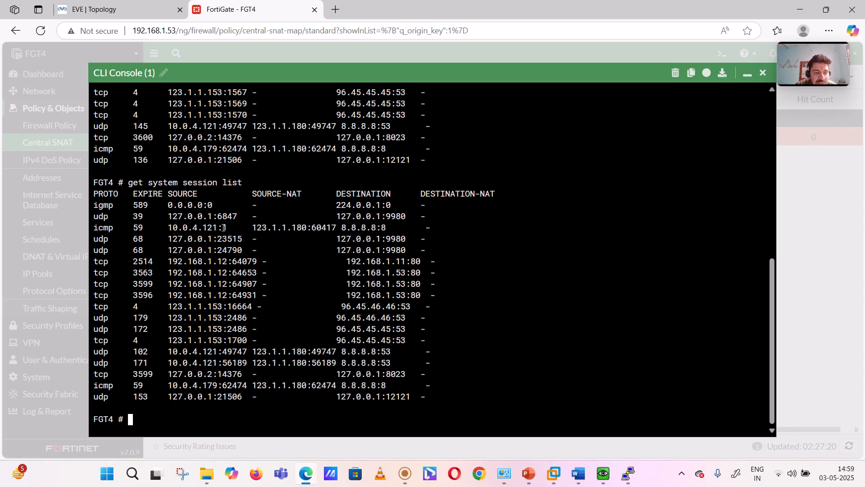
pyautogui.click(323, 230)
pyautogui.doubleClick(322, 230)
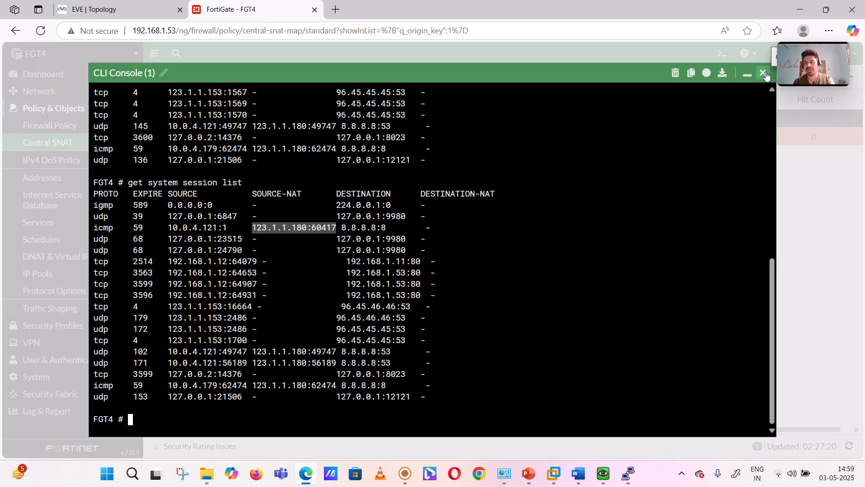
pyautogui.click(766, 75)
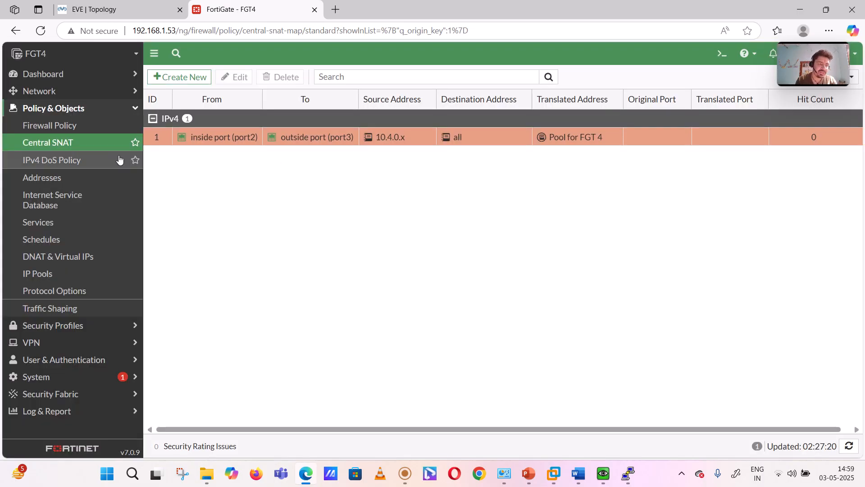
# - Refresh the Central SNAT list by way of Firewall Policy, check the hit count, and open policy 1 for editing
pyautogui.click(62, 134)
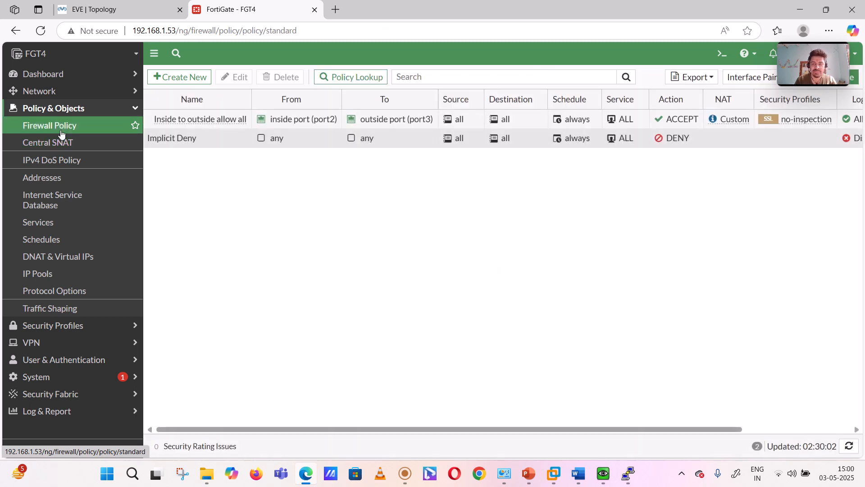
pyautogui.click(63, 144)
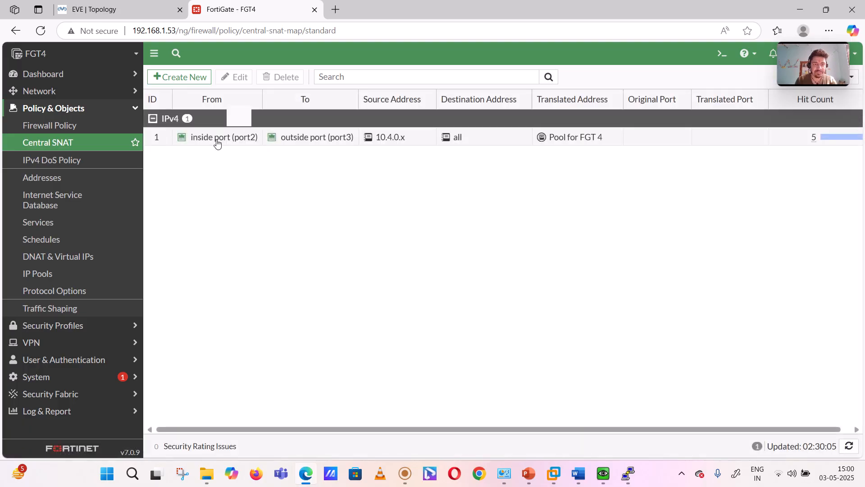
pyautogui.moveTo(217, 144)
pyautogui.click(236, 79)
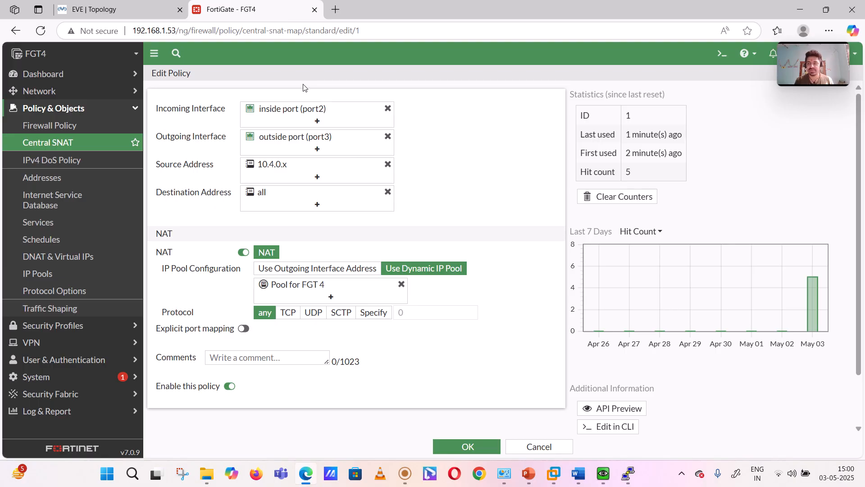
# - Show Central SNAT policy 1 in the CLI, examine its source and destination interfaces, addresses and NAT IP pool settings, and close the console
pyautogui.click(615, 426)
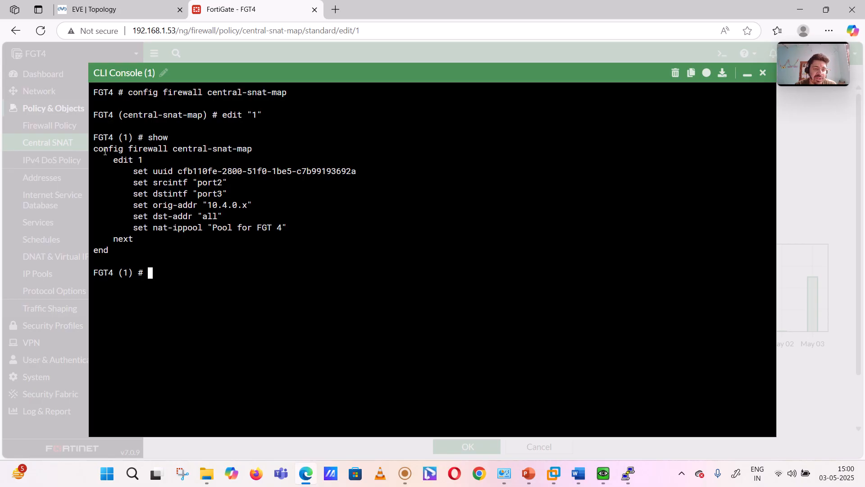
pyautogui.moveTo(105, 152); pyautogui.dragTo(253, 148)
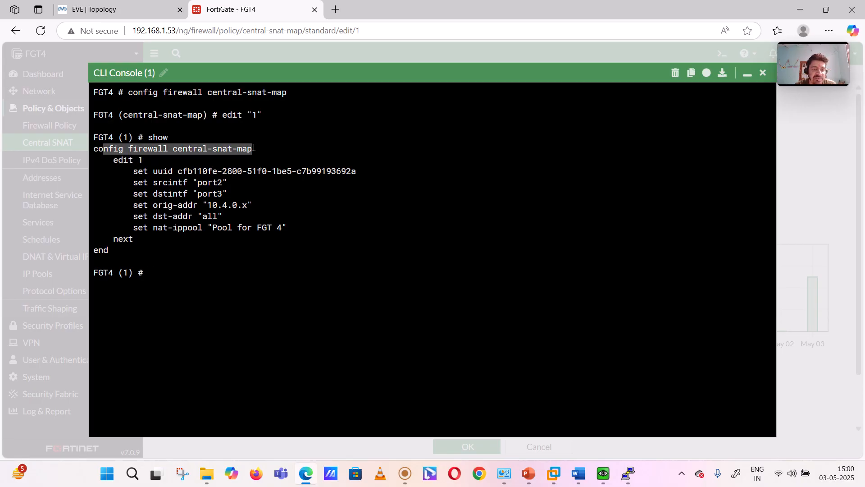
pyautogui.moveTo(116, 160); pyautogui.dragTo(219, 183)
pyautogui.moveTo(144, 194); pyautogui.dragTo(195, 194)
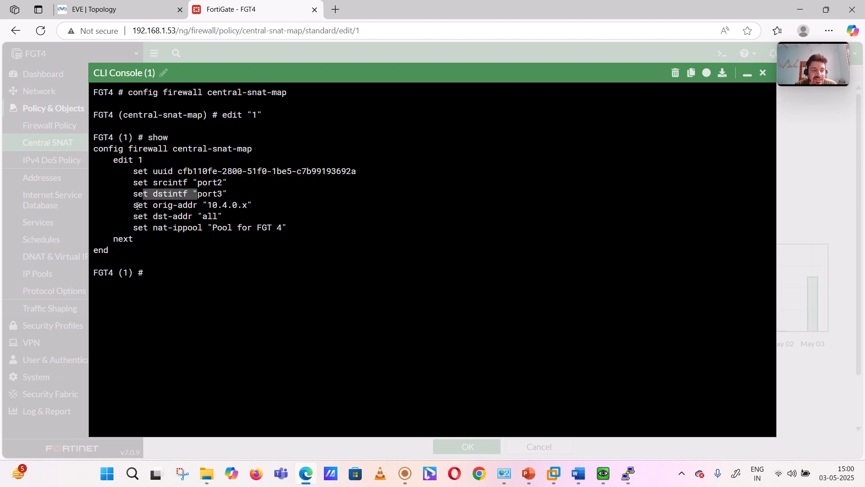
pyautogui.moveTo(137, 206); pyautogui.dragTo(243, 206)
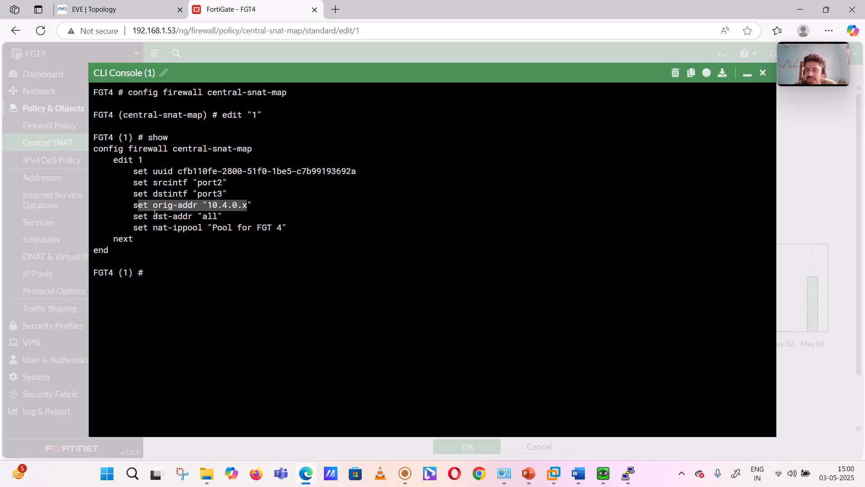
pyautogui.moveTo(134, 220); pyautogui.dragTo(202, 221)
pyautogui.moveTo(135, 228); pyautogui.dragTo(291, 227)
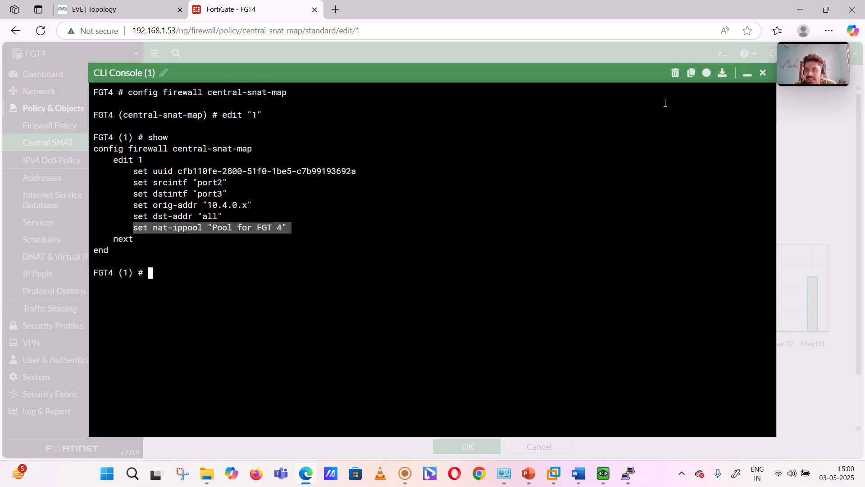
pyautogui.click(762, 74)
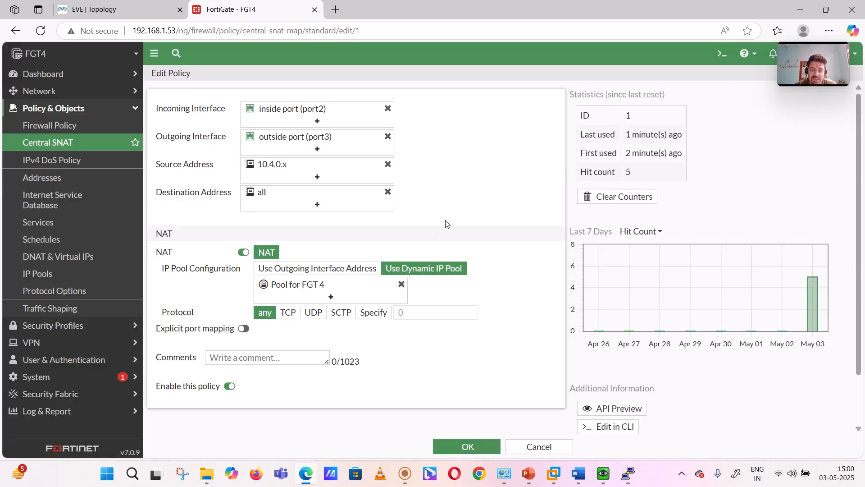
# - Switch to the Fortinet NSE4 presentation in PowerPoint and review the agenda slide on implementing PAT and S-PAT using Central NAT
pyautogui.click(528, 475)
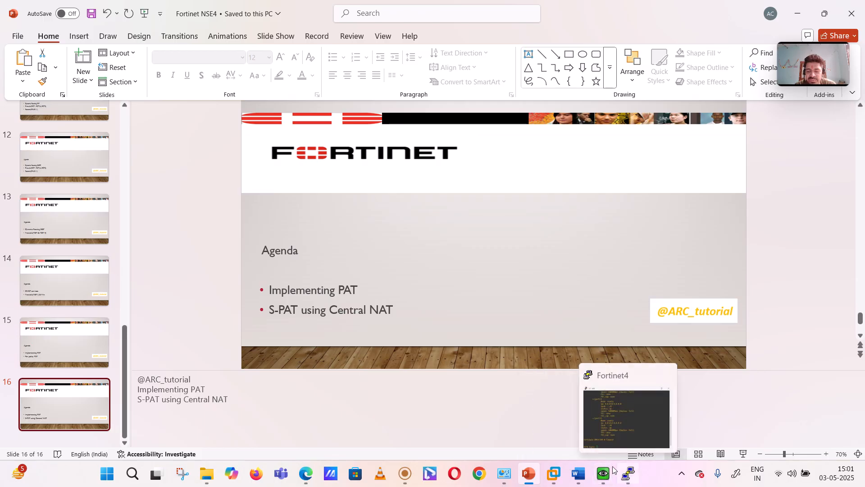
pyautogui.moveTo(586, 475)
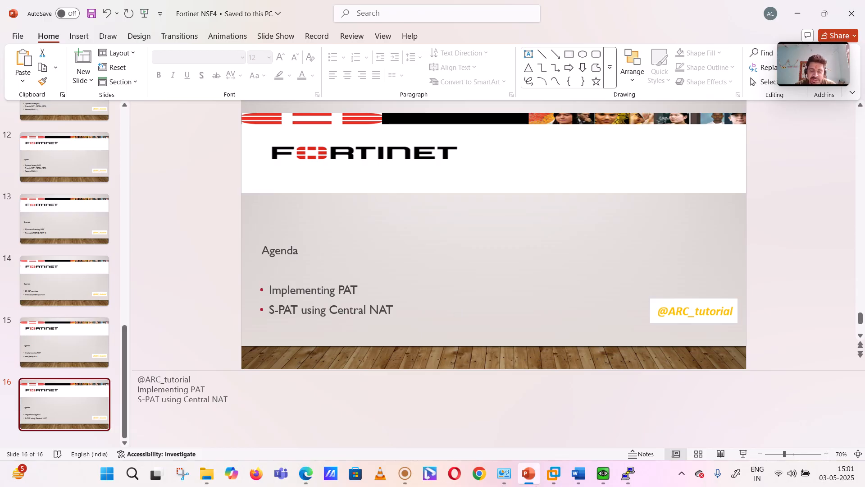
pyautogui.moveTo(407, 478)
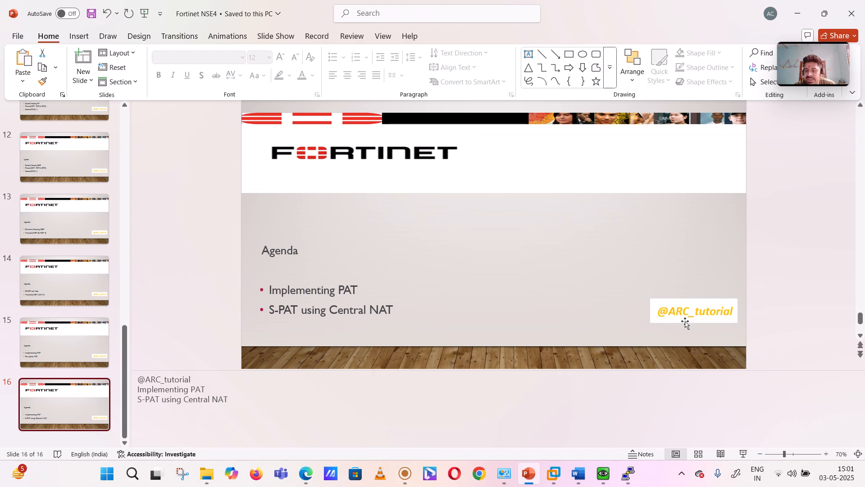
pyautogui.click(408, 473)
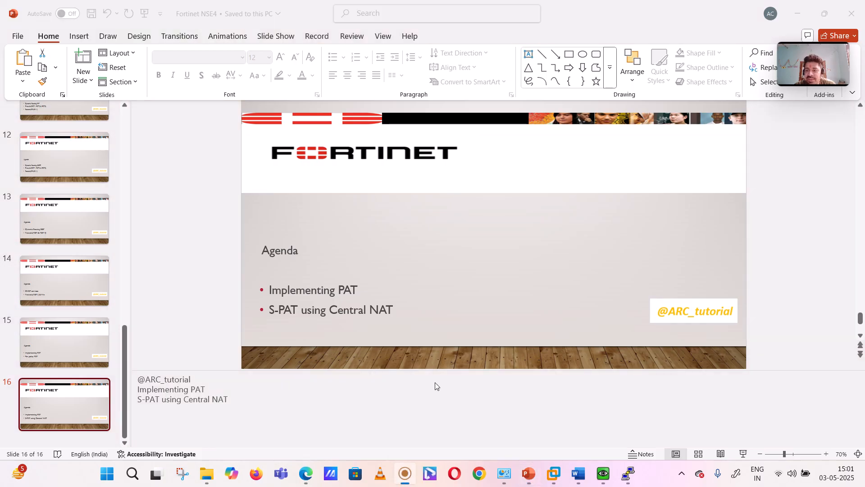